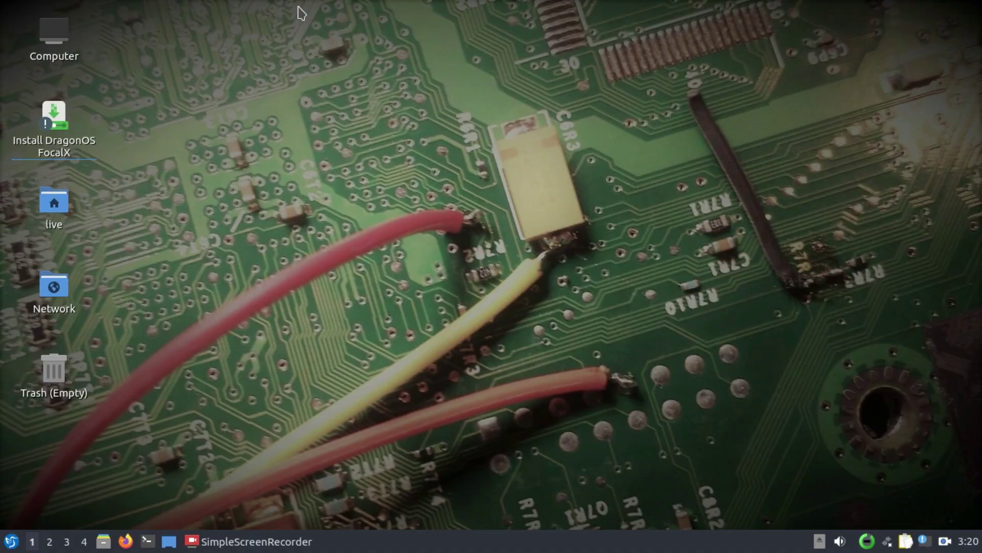
Launch the Sparrow-WiFi entry from the Other applications category
{"action": "left_click", "coordinate": [3, 542]}
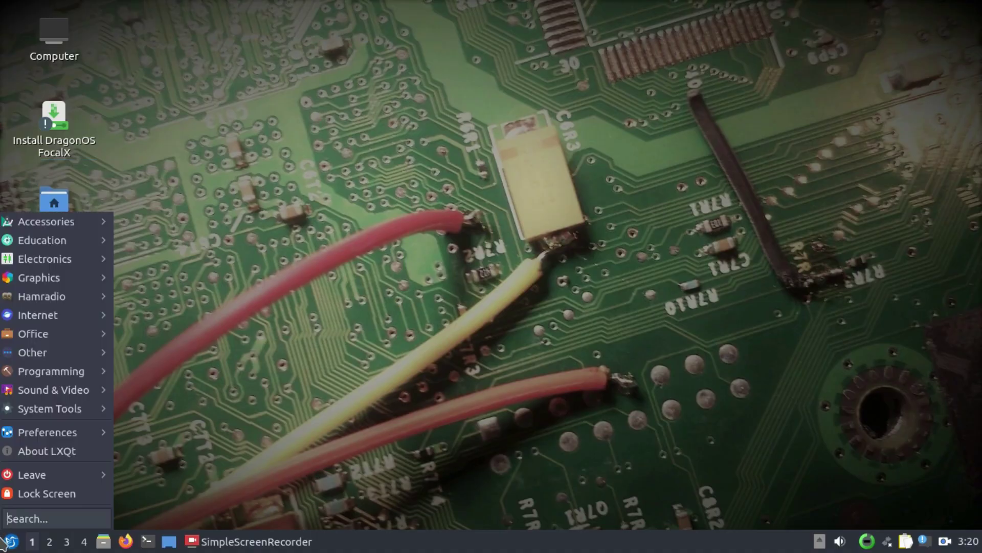
{"action": "mouse_move", "coordinate": [47, 358]}
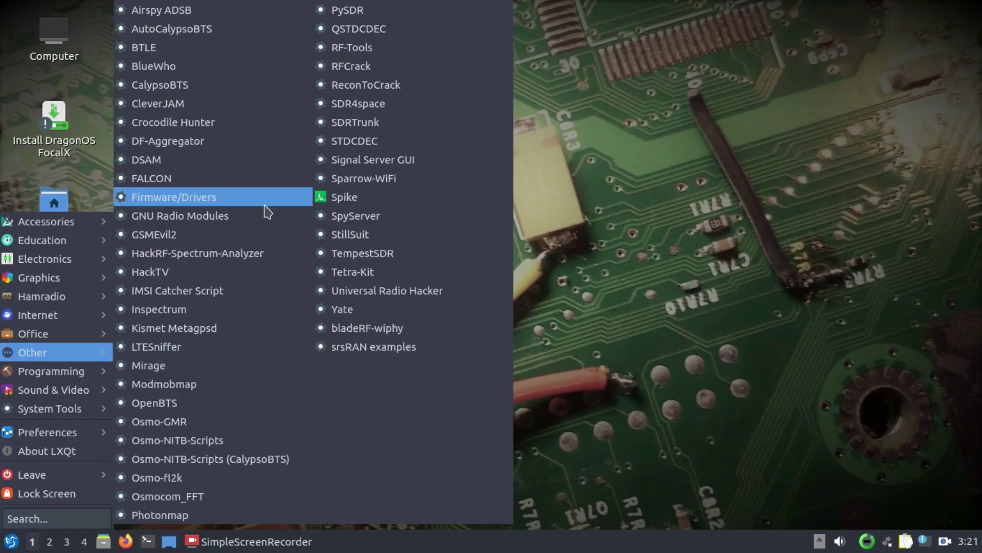
{"action": "left_click", "coordinate": [352, 184]}
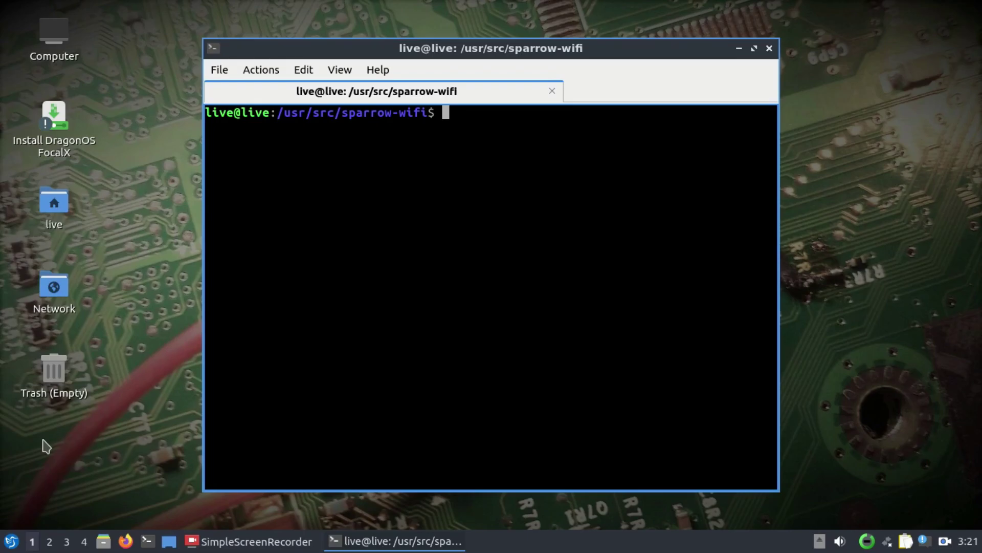
List the files in the sparrow-wifi folder and highlight sparrowhackrf.py and sparrow-wifi.py in the listing
{"action": "left_click", "coordinate": [10, 542]}
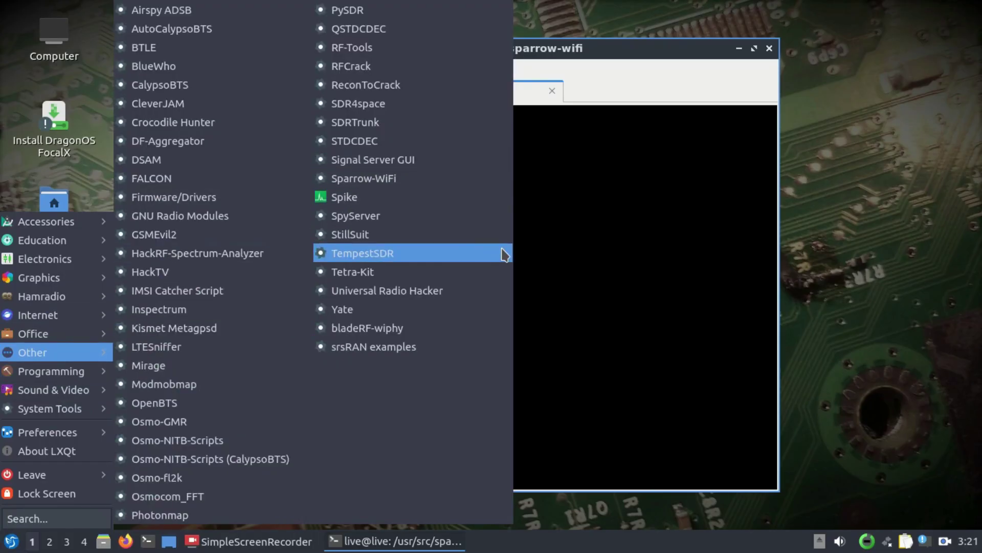
{"action": "left_click", "coordinate": [578, 245]}
{"action": "type", "text": "ls"}
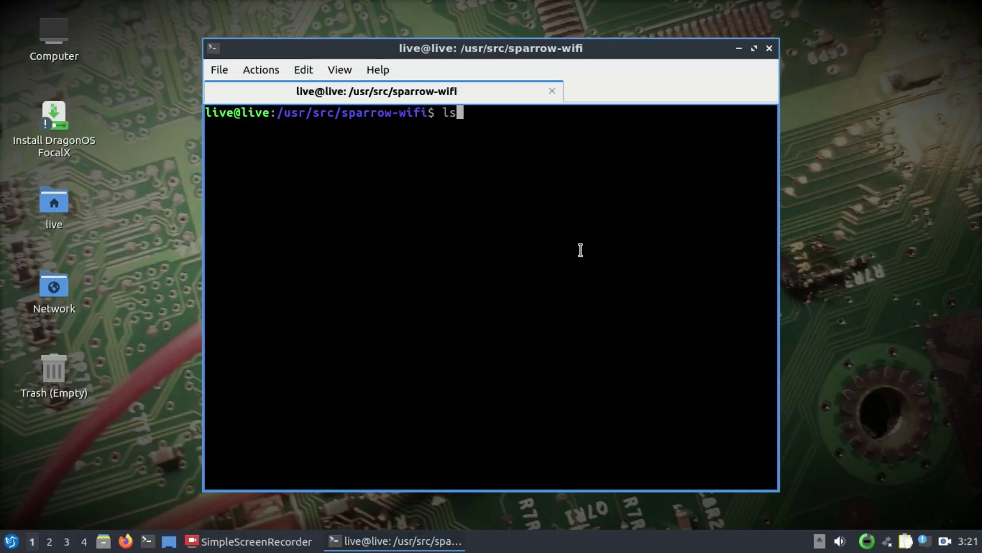
{"action": "key", "text": "Return"}
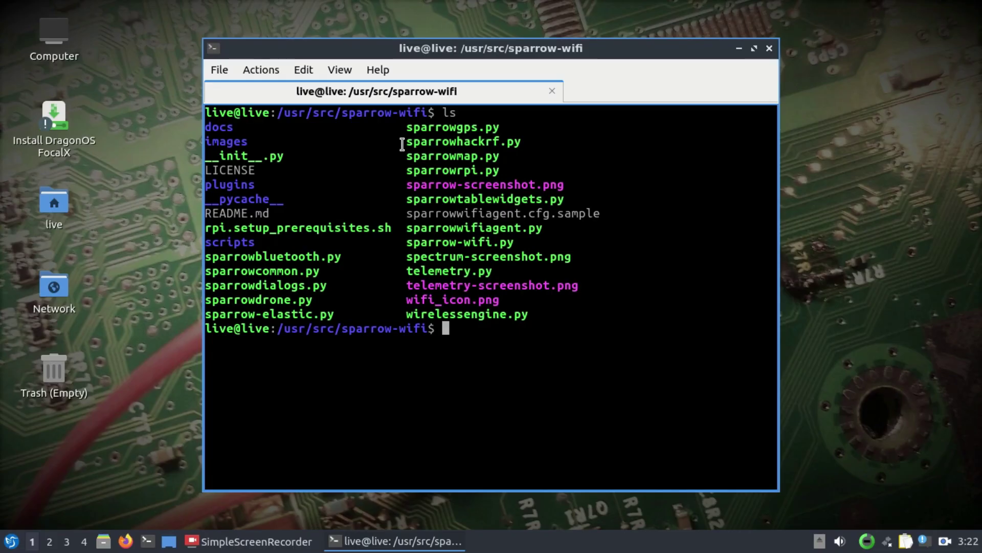
{"action": "left_click_drag", "start_coordinate": [402, 145], "coordinate": [530, 142]}
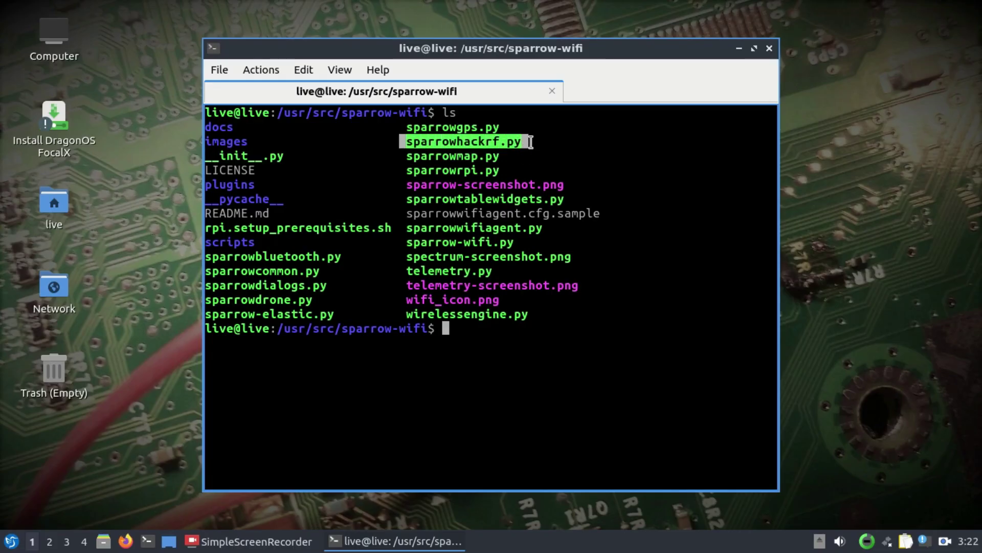
{"action": "left_click_drag", "start_coordinate": [404, 243], "coordinate": [543, 245]}
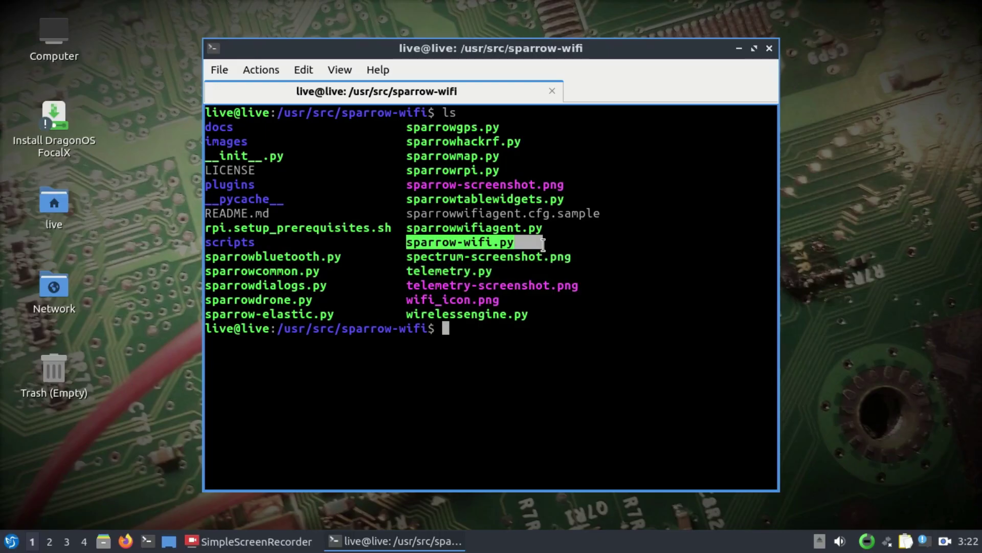
{"action": "left_click", "coordinate": [496, 342]}
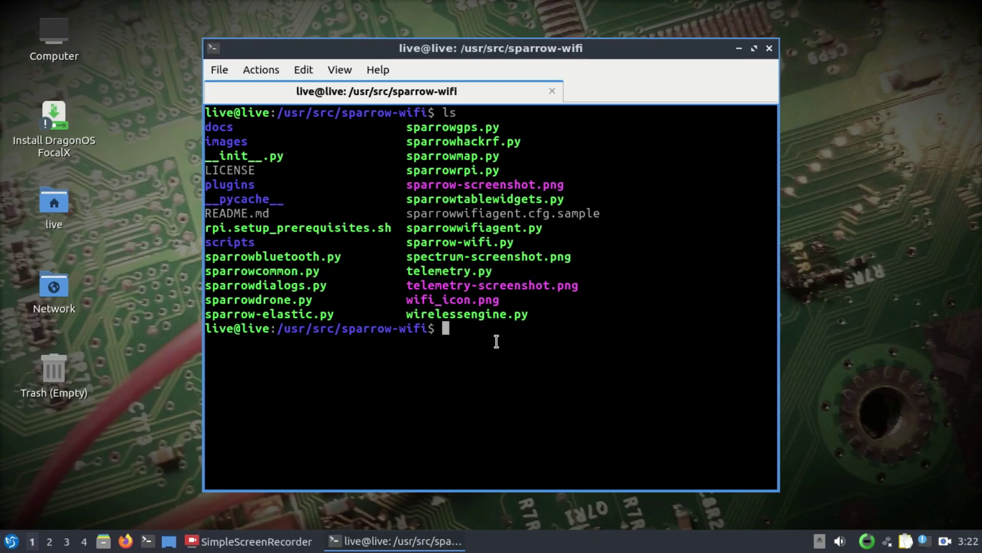
Run ./sparrowhackrf.py with sudo to test the HackRF and look through the spectrum output
{"action": "type", "text": "sudo ./sparrowhack"}
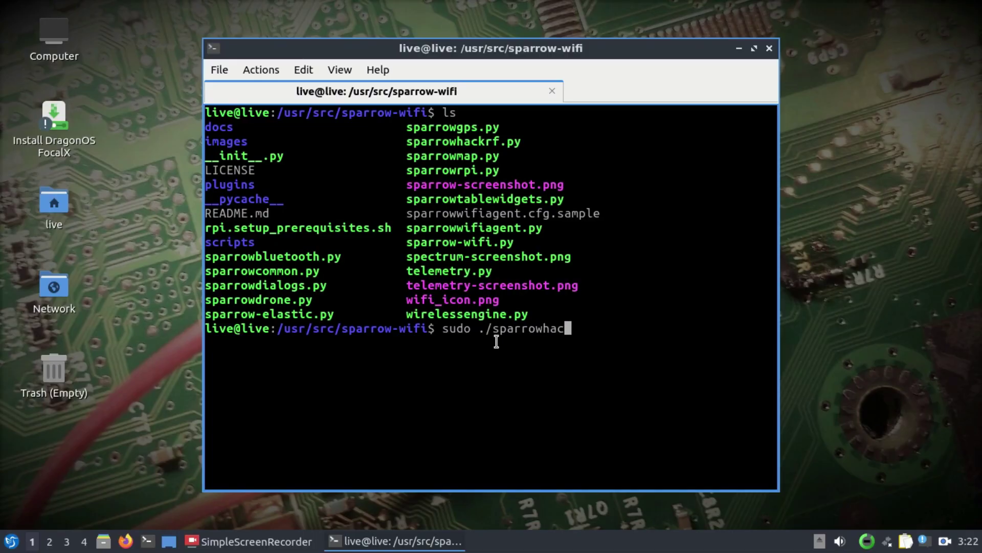
{"action": "key", "text": "Tab"}
{"action": "key", "text": "Return"}
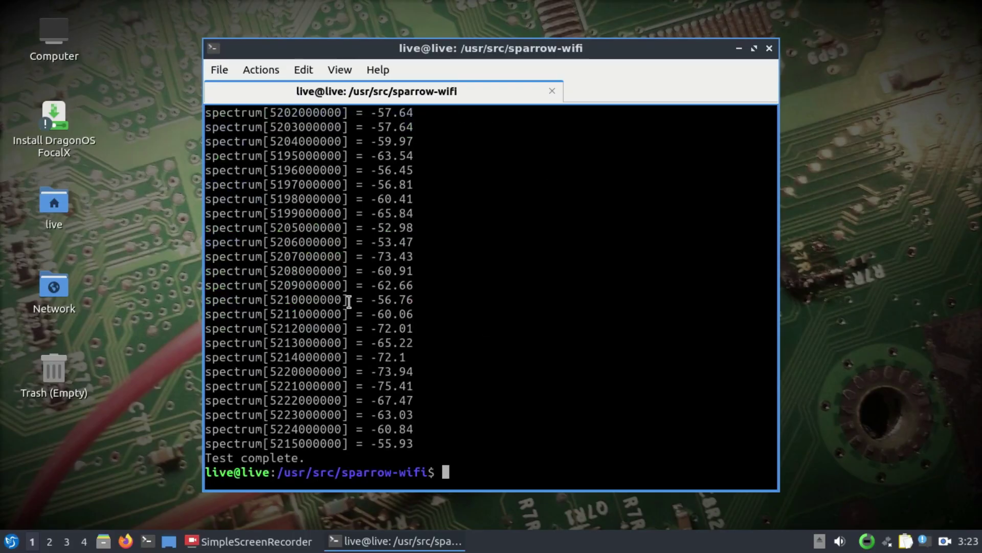
{"action": "scroll", "coordinate": [348, 301], "scroll_direction": "up", "scroll_amount": 14}
{"action": "scroll", "coordinate": [348, 302], "scroll_direction": "down", "scroll_amount": 3}
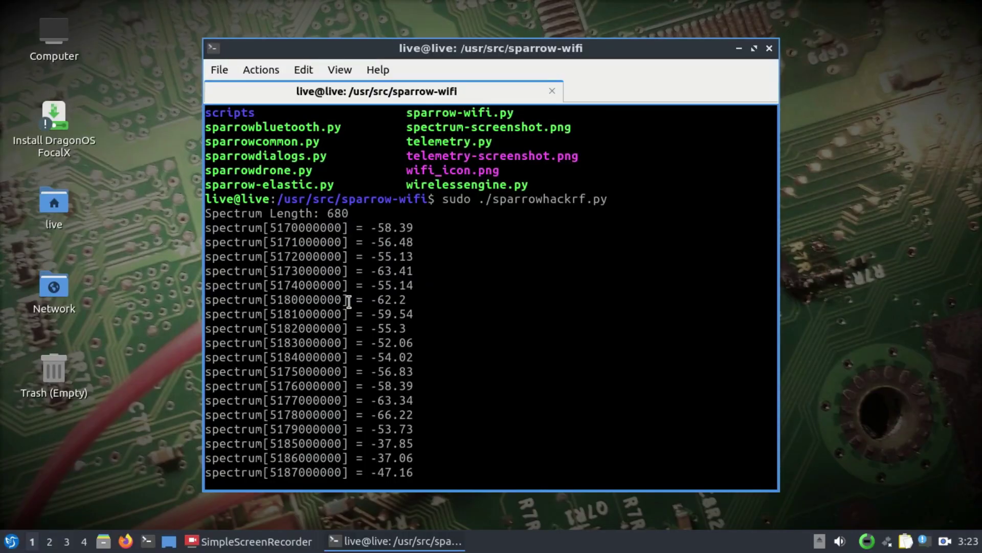
{"action": "scroll", "coordinate": [349, 300], "scroll_direction": "up", "scroll_amount": 3}
{"action": "scroll", "coordinate": [348, 299], "scroll_direction": "down", "scroll_amount": 15}
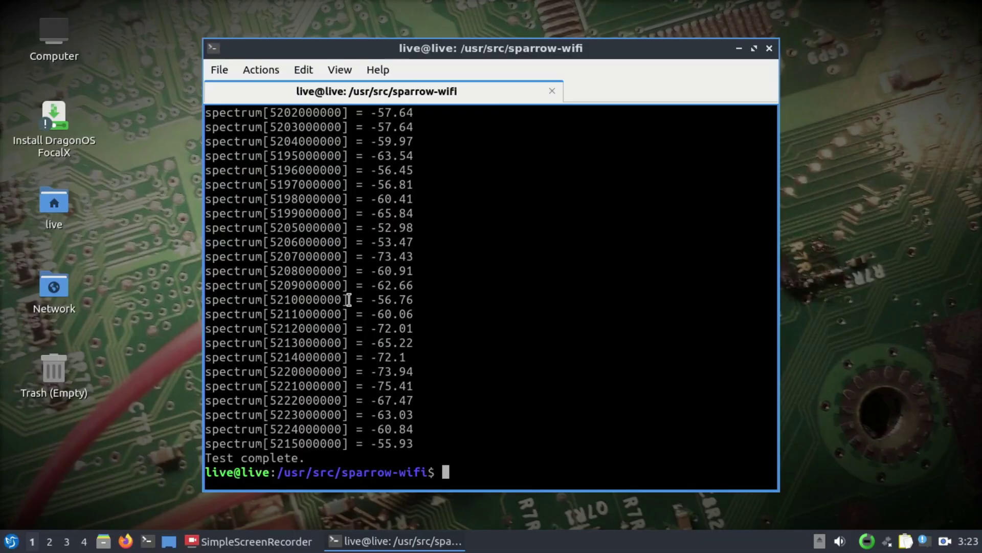
Clear the terminal and list the sparrow-wifi folder's files again
{"action": "type", "text": "cla"}
{"action": "key", "text": "BackSpace"}
{"action": "type", "text": "ear"}
{"action": "key", "text": "Return"}
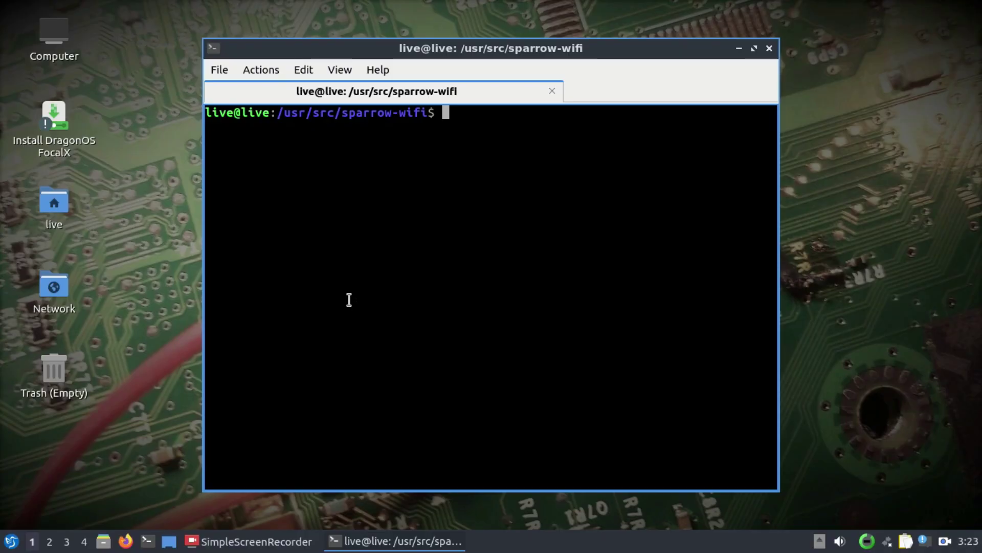
{"action": "type", "text": "ls"}
{"action": "key", "text": "Return"}
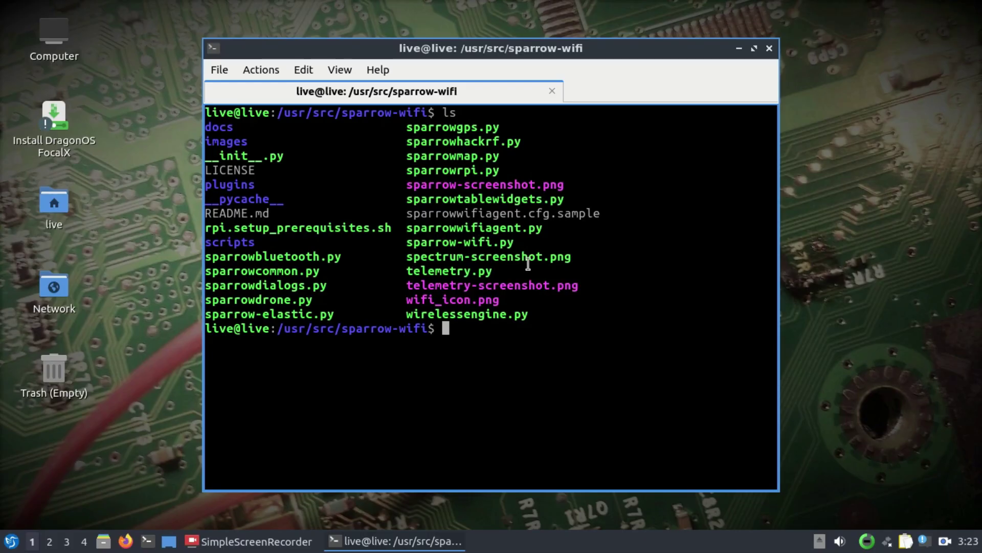
Run ./sparrow-wifi.py with sudo and maximize the Sparrow-WiFi Analyzer window
{"action": "type", "text": "sudo ./sparrow"}
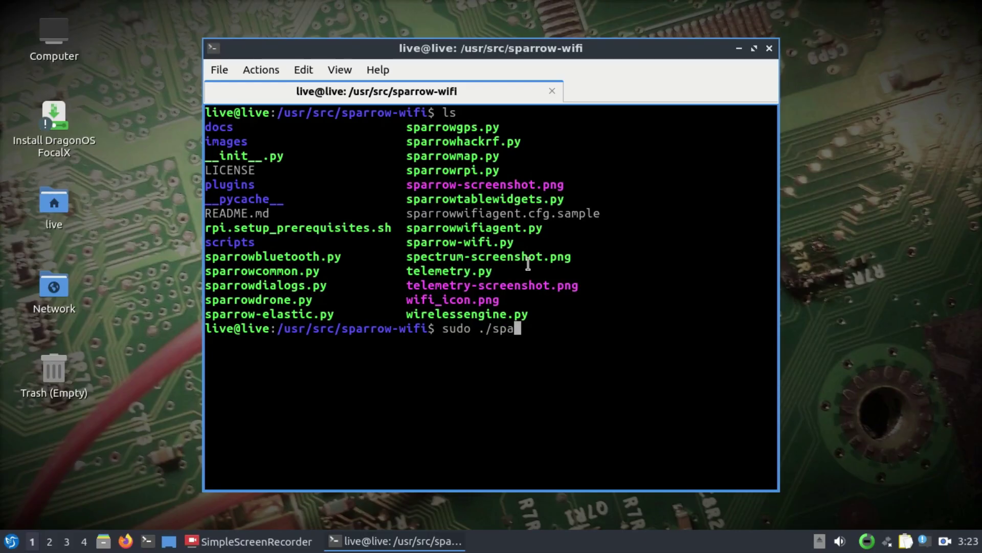
{"action": "type", "text": "-wifi.py"}
{"action": "key", "text": "Return"}
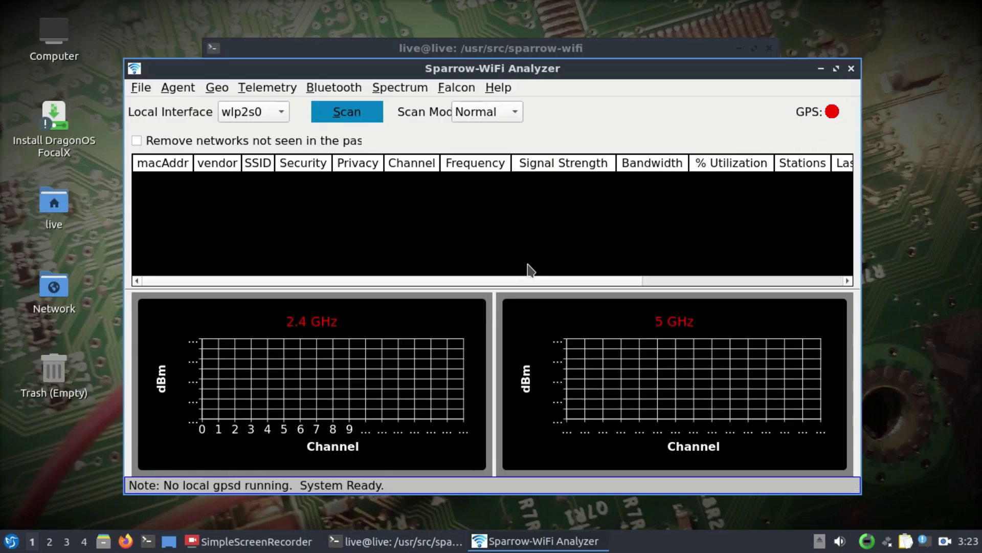
{"action": "left_click", "coordinate": [836, 69]}
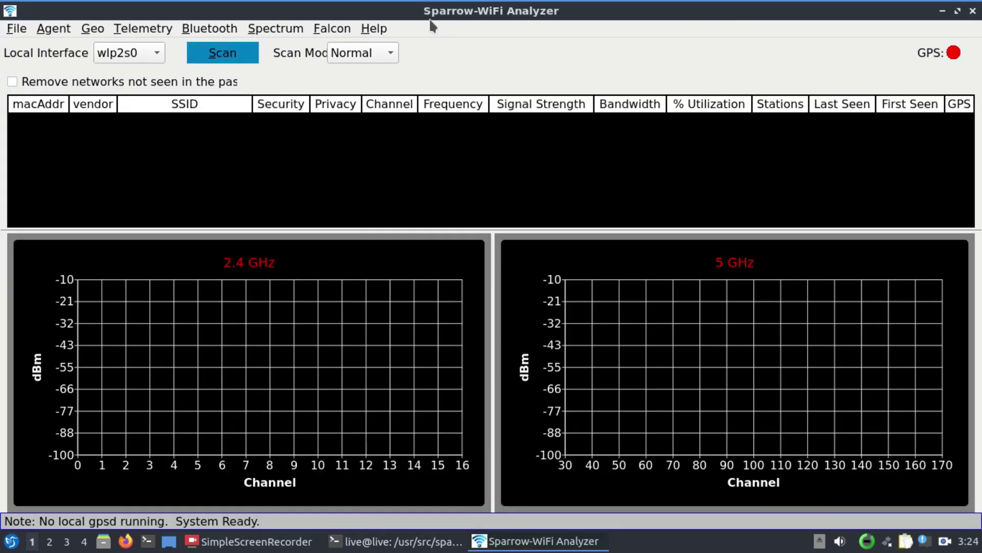
Start a Wi-Fi scan on wlp2s0 and narrow the macAddr, vendor, SSID and Security columns of the network table
{"action": "left_click", "coordinate": [225, 57]}
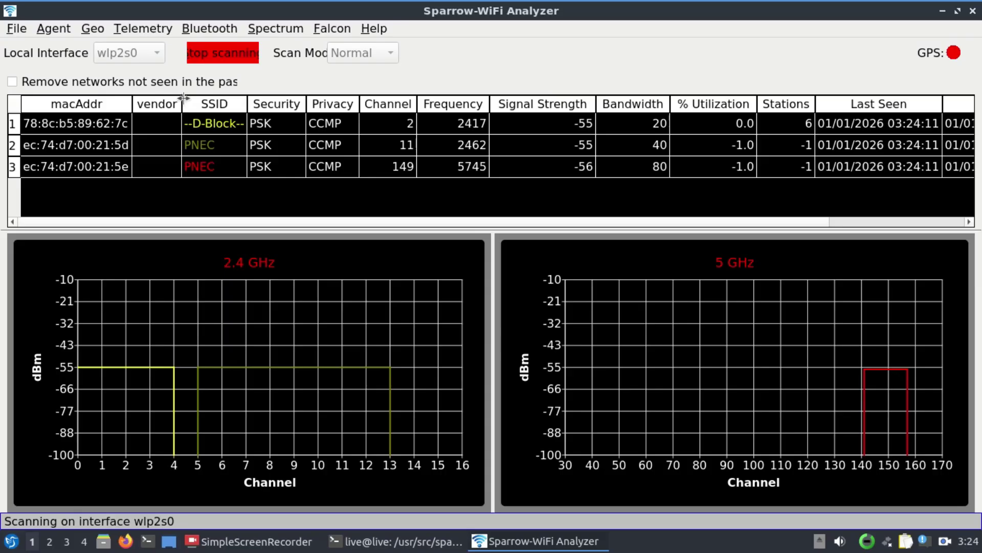
{"action": "left_click_drag", "start_coordinate": [183, 98], "coordinate": [207, 104]}
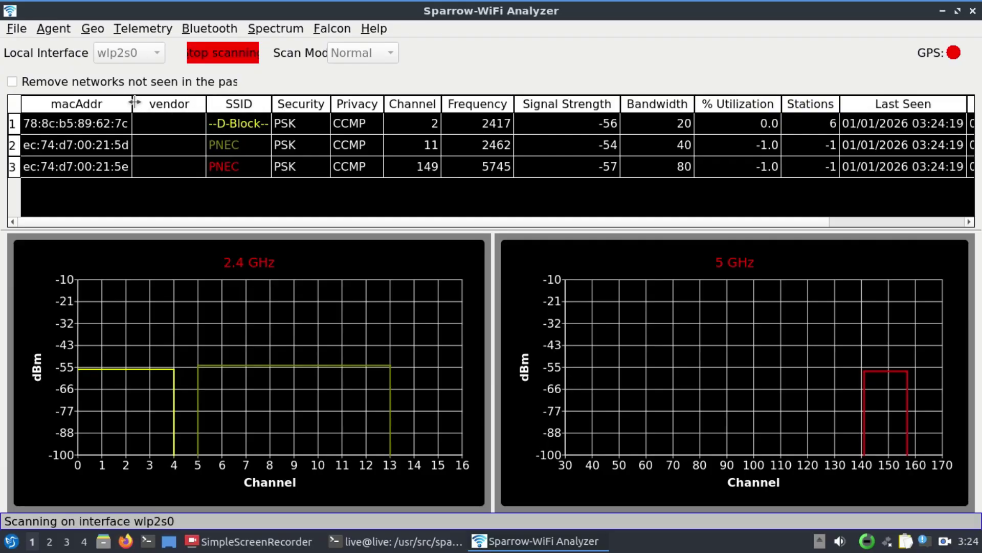
{"action": "left_click_drag", "start_coordinate": [134, 103], "coordinate": [102, 105]}
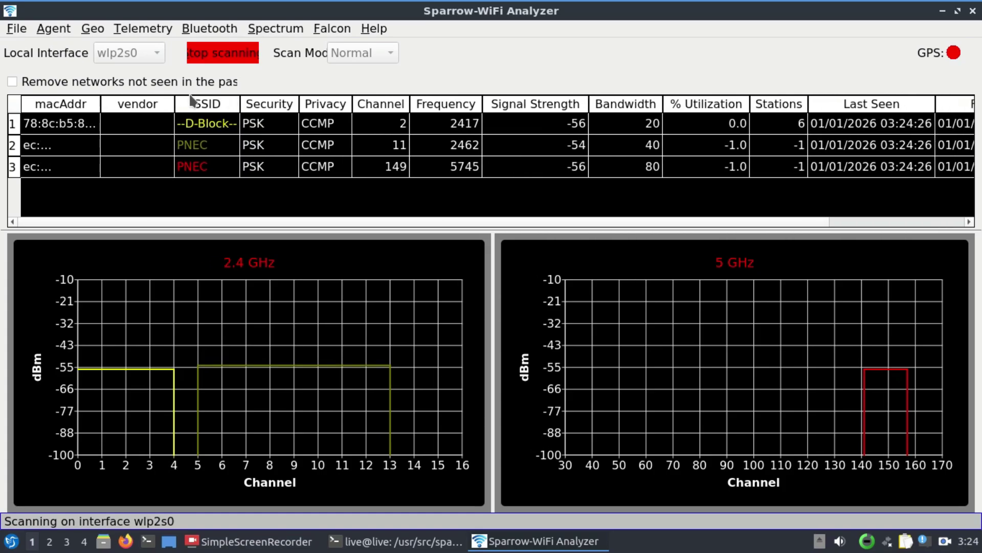
{"action": "left_click_drag", "start_coordinate": [174, 103], "coordinate": [125, 103]}
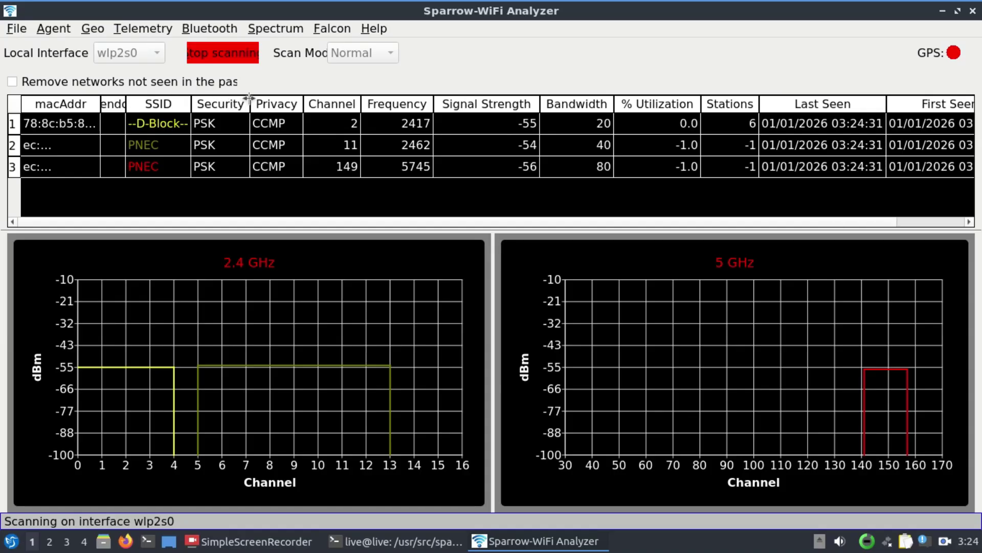
{"action": "left_click_drag", "start_coordinate": [248, 98], "coordinate": [179, 102]}
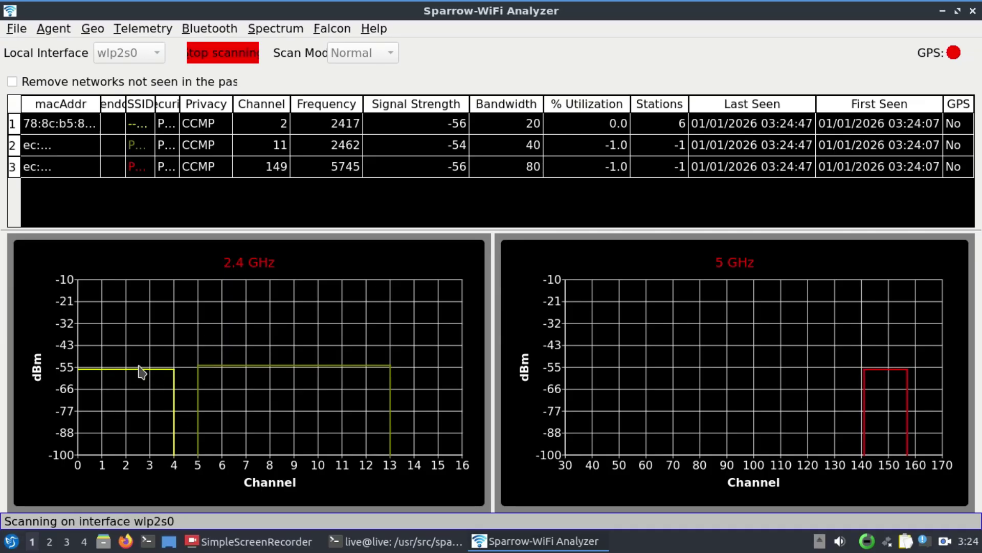
Enable the 2.4 GHz spectrum analyzer via HackRF
{"action": "mouse_move", "coordinate": [107, 376]}
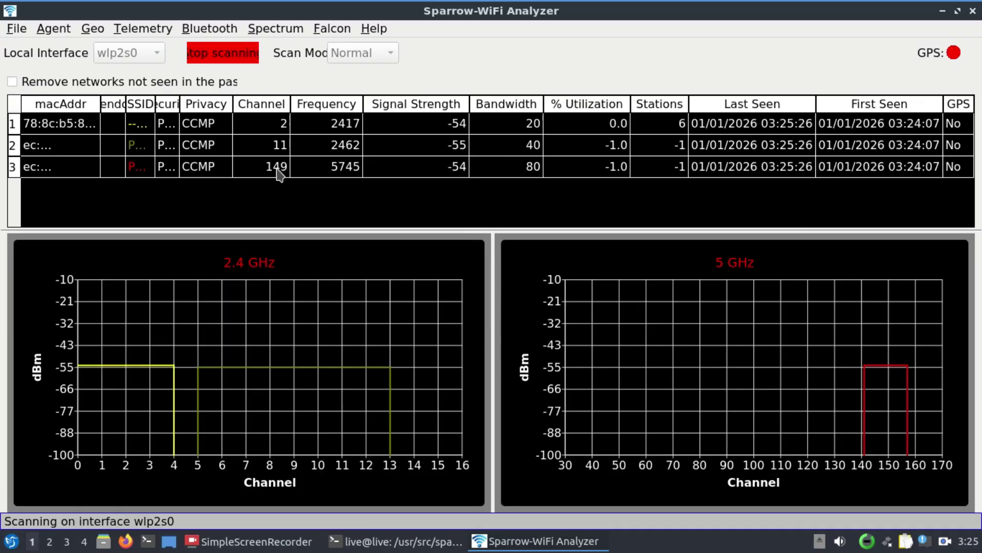
{"action": "left_click", "coordinate": [280, 32]}
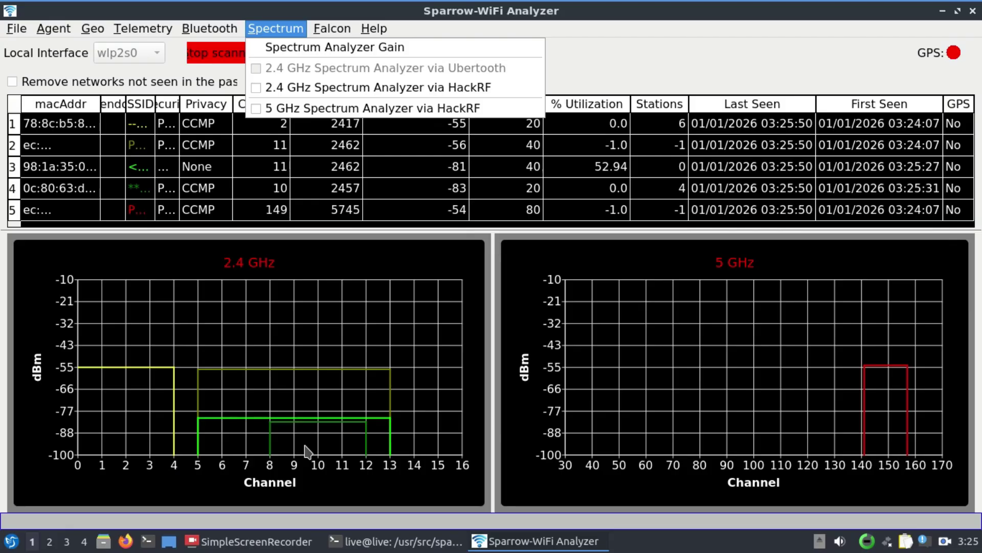
{"action": "left_click", "coordinate": [254, 90]}
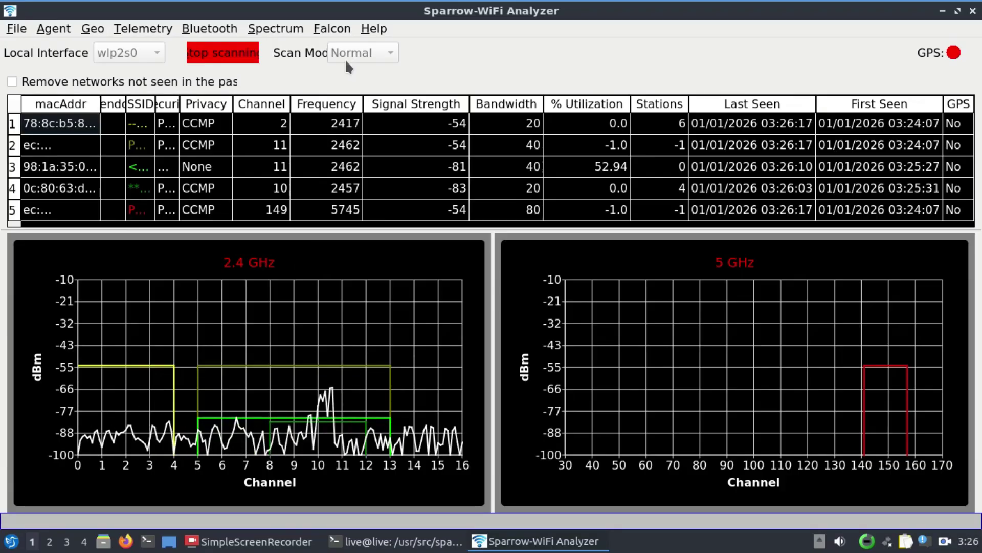
Disable the 2.4 GHz HackRF spectrum analyzer and enable the 5 GHz spectrum analyzer via HackRF
{"action": "left_click", "coordinate": [290, 29]}
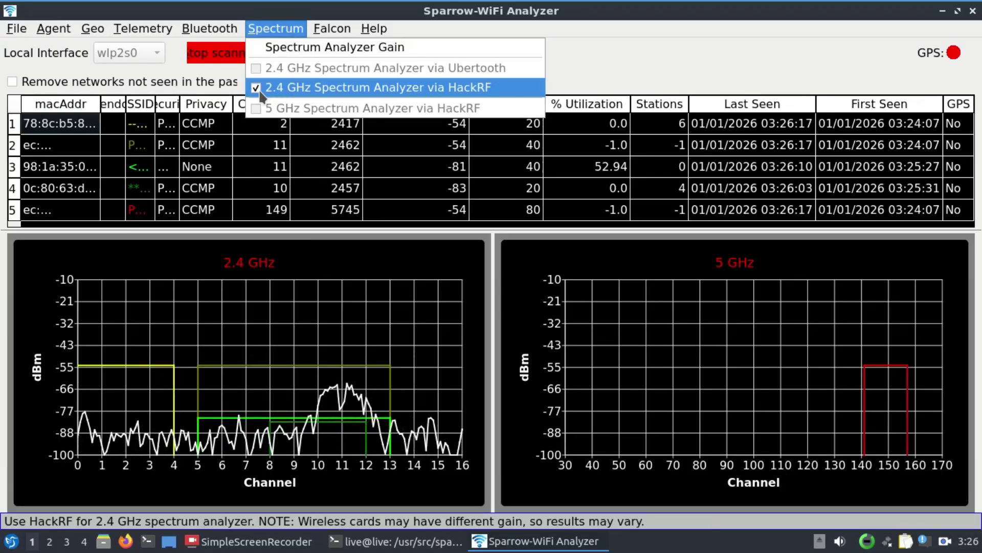
{"action": "left_click", "coordinate": [258, 88]}
{"action": "left_click", "coordinate": [273, 30]}
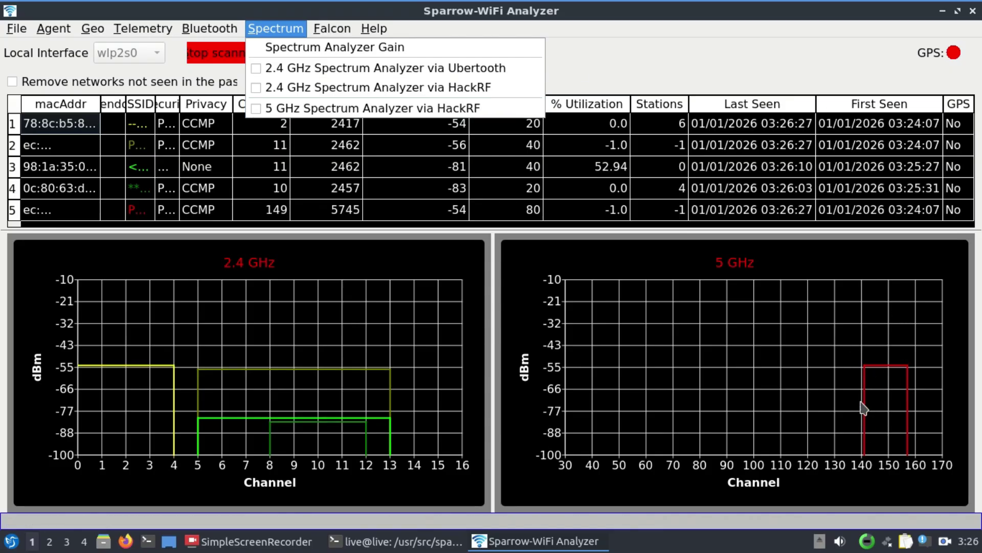
{"action": "left_click", "coordinate": [259, 109]}
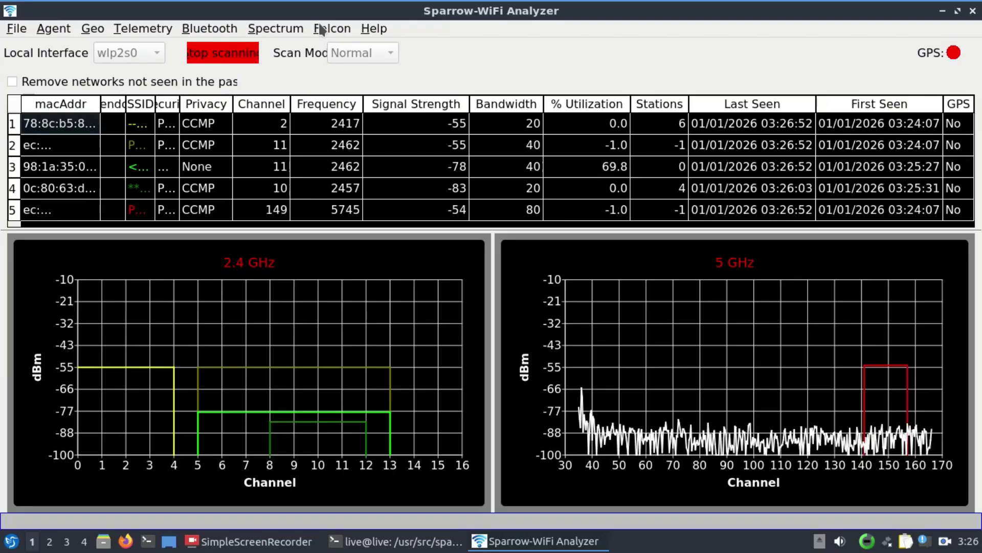
Enable the 2.4 GHz spectrum analyzer via Ubertooth, and switch the 5 GHz HackRF analyzer off and on again
{"action": "left_click", "coordinate": [299, 29]}
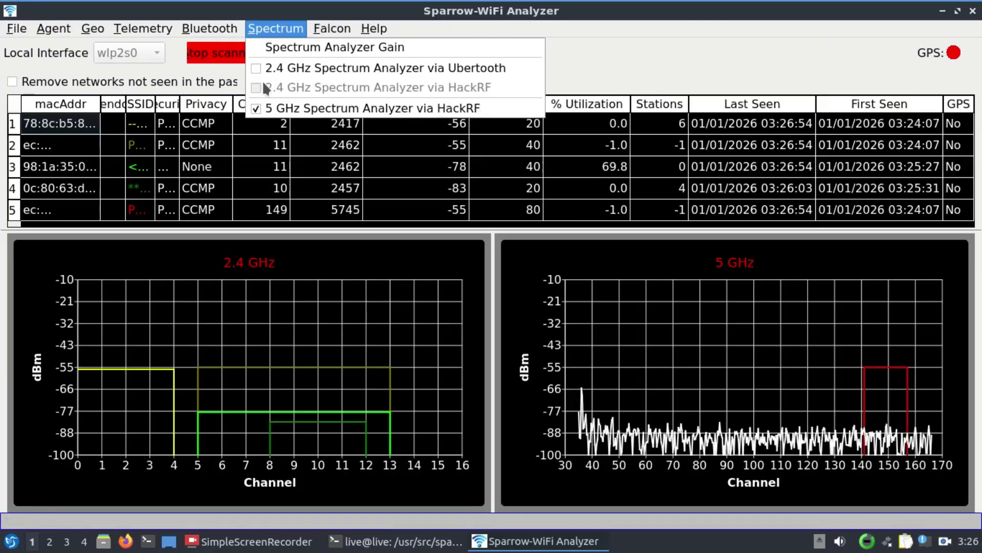
{"action": "left_click", "coordinate": [252, 70]}
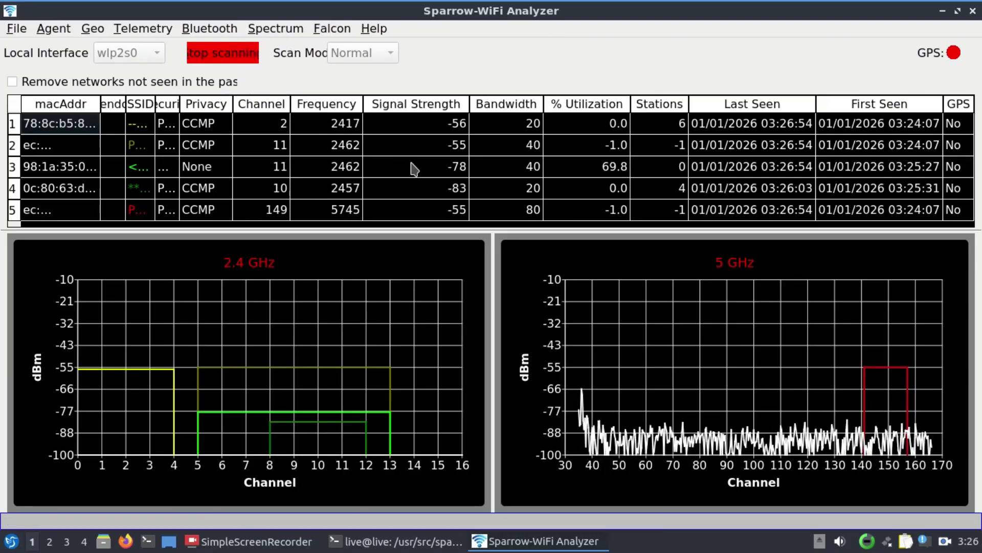
{"action": "left_click", "coordinate": [296, 28]}
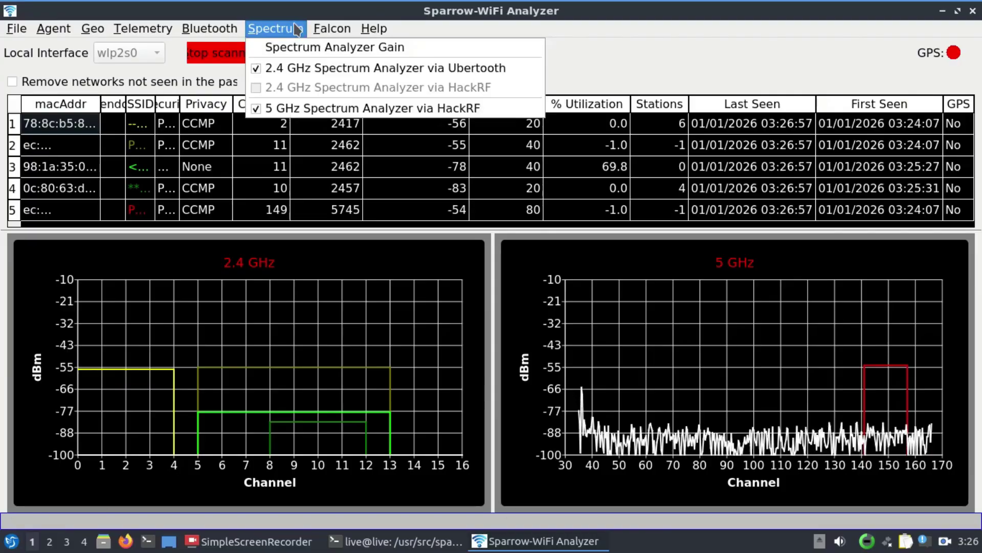
{"action": "left_click", "coordinate": [260, 108]}
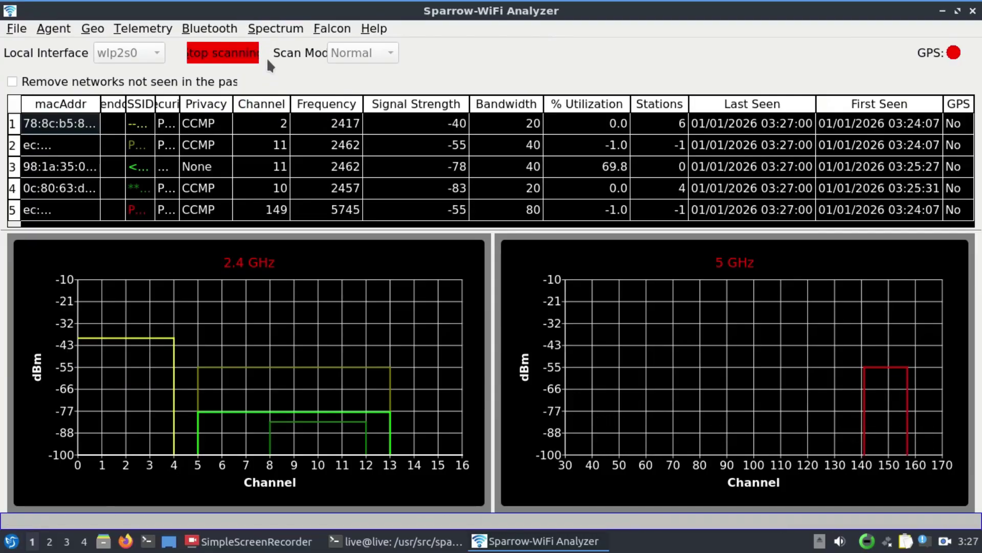
{"action": "left_click", "coordinate": [275, 29]}
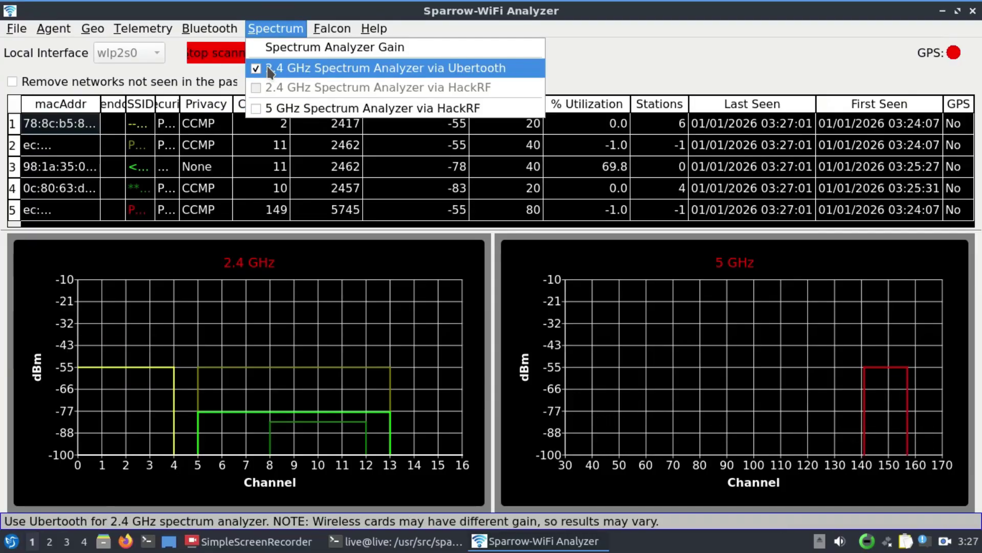
{"action": "left_click", "coordinate": [262, 109]}
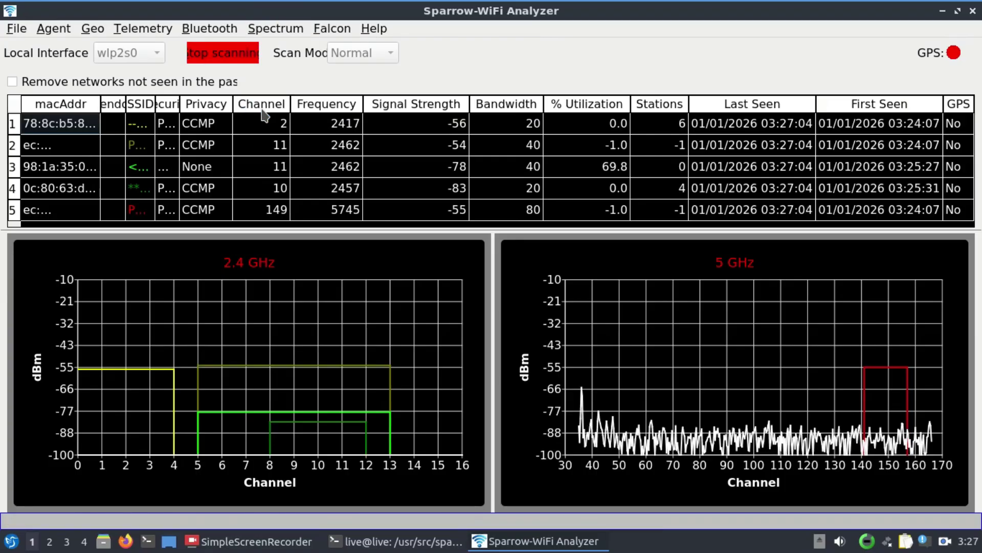
Disable the 2.4 GHz spectrum analyzer via Ubertooth and the 5 GHz spectrum analyzer via HackRF
{"action": "left_click", "coordinate": [275, 28]}
{"action": "left_click", "coordinate": [257, 66]}
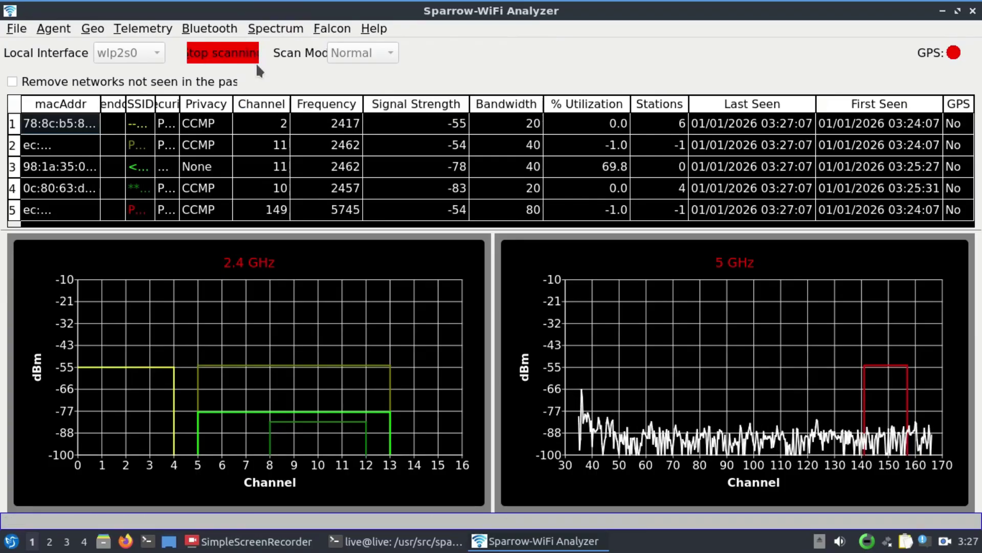
{"action": "left_click", "coordinate": [276, 28]}
{"action": "left_click", "coordinate": [258, 108]}
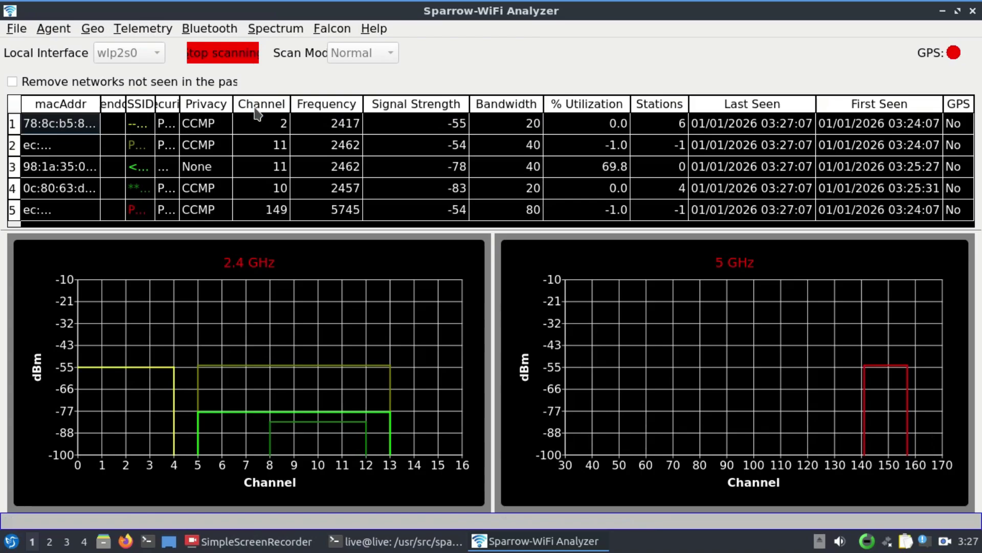
Enable the 2.4 GHz spectrum analyzer via HackRF and examine its trace over the detected networks
{"action": "left_click", "coordinate": [264, 29]}
{"action": "left_click", "coordinate": [258, 86]}
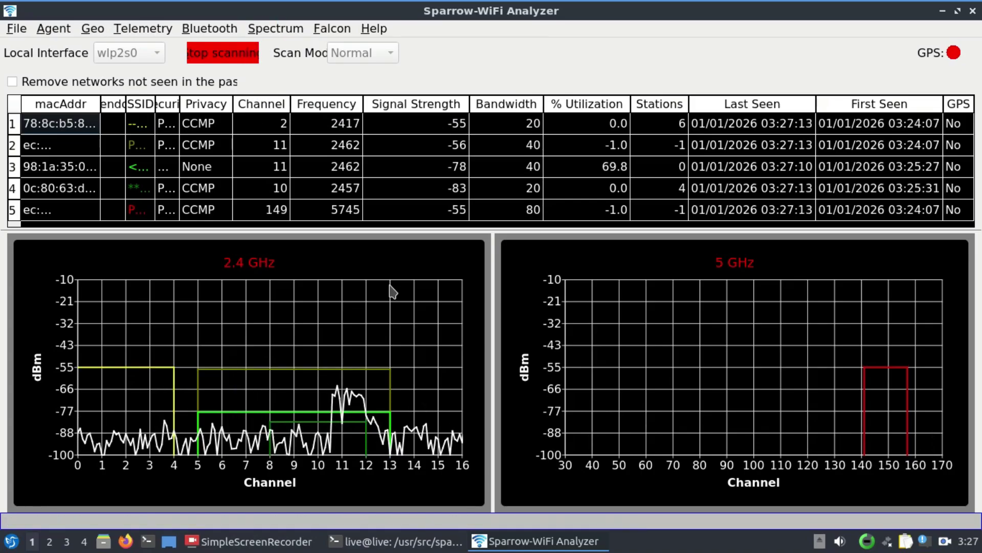
{"action": "mouse_move", "coordinate": [331, 370]}
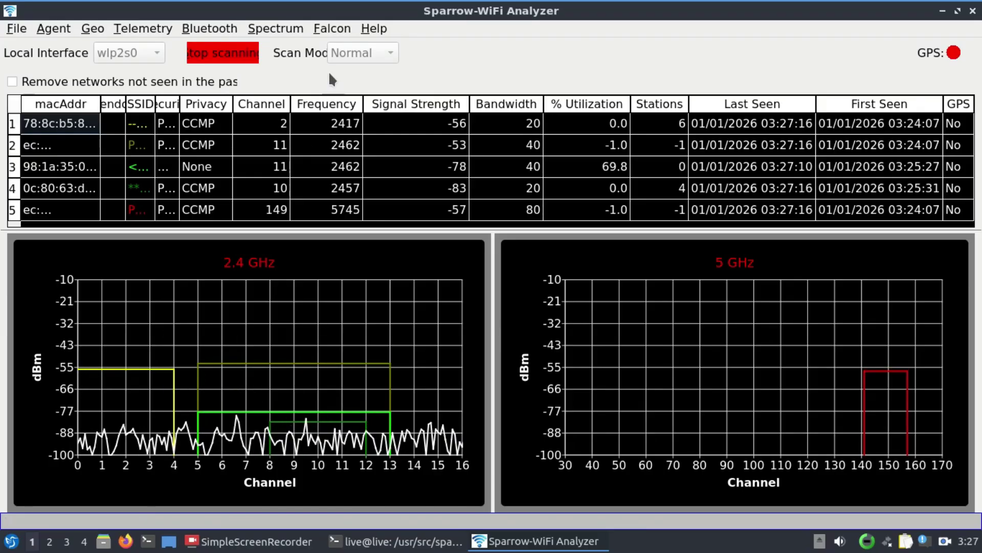
Disable the 2.4 GHz HackRF spectrum analyzer and open Falcon's Advanced Scan
{"action": "left_click", "coordinate": [282, 28]}
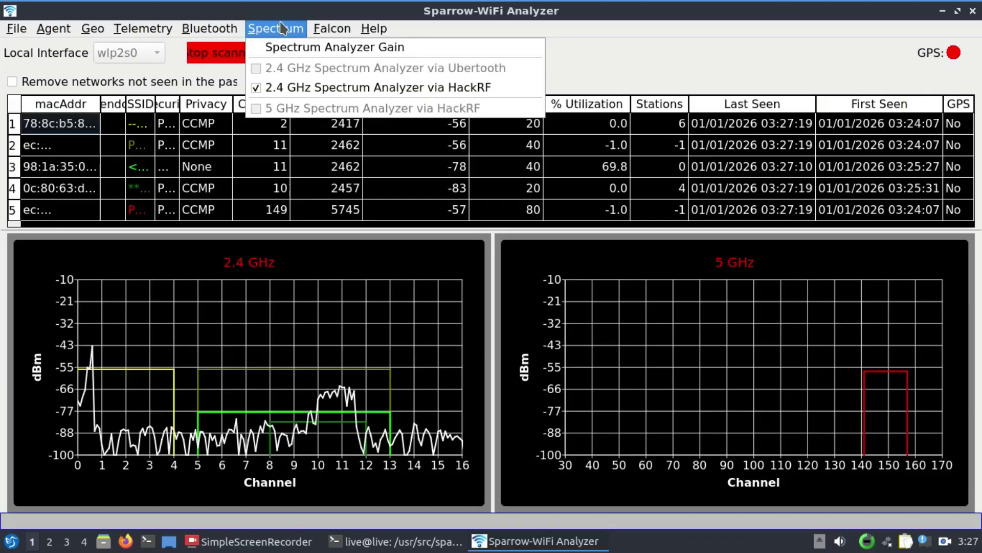
{"action": "left_click", "coordinate": [268, 92]}
{"action": "left_click", "coordinate": [332, 29]}
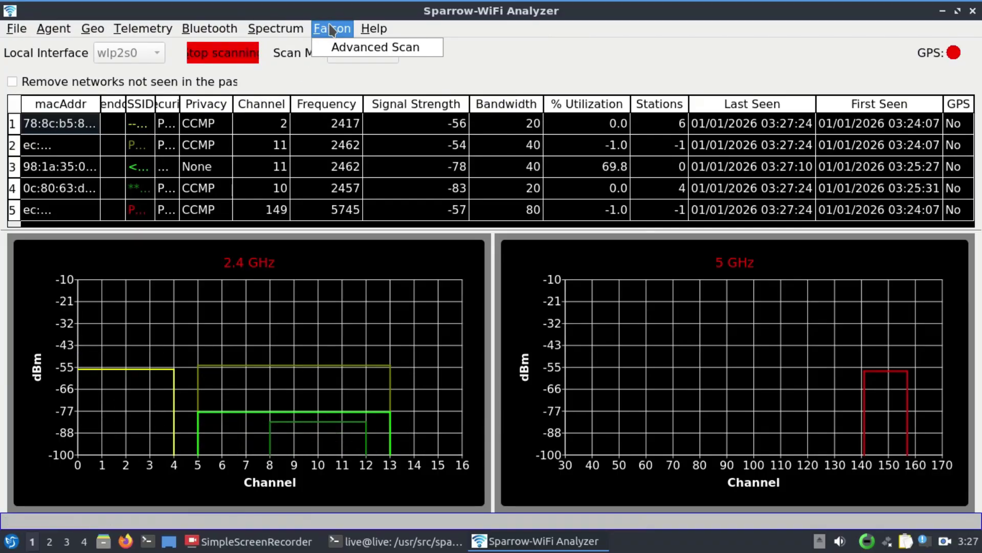
{"action": "left_click", "coordinate": [346, 48]}
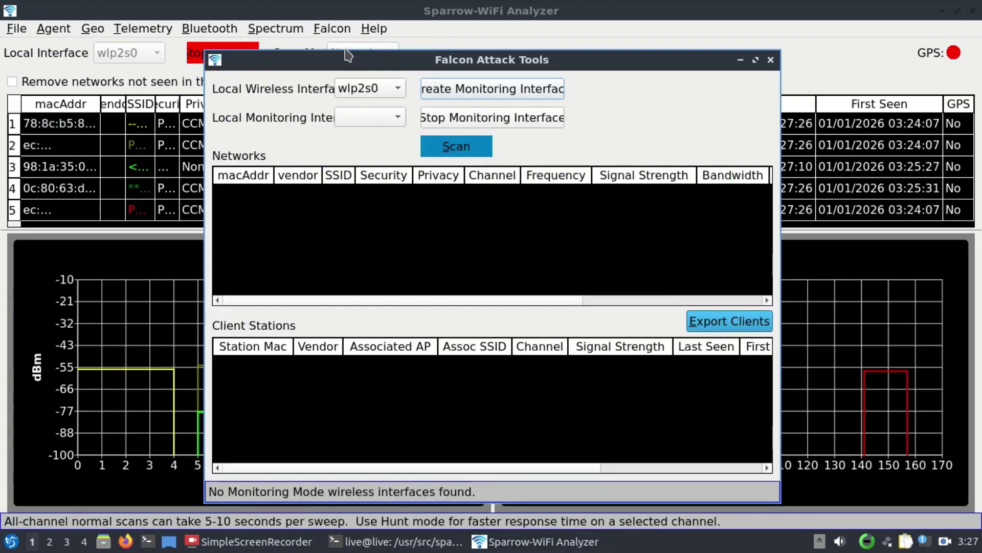
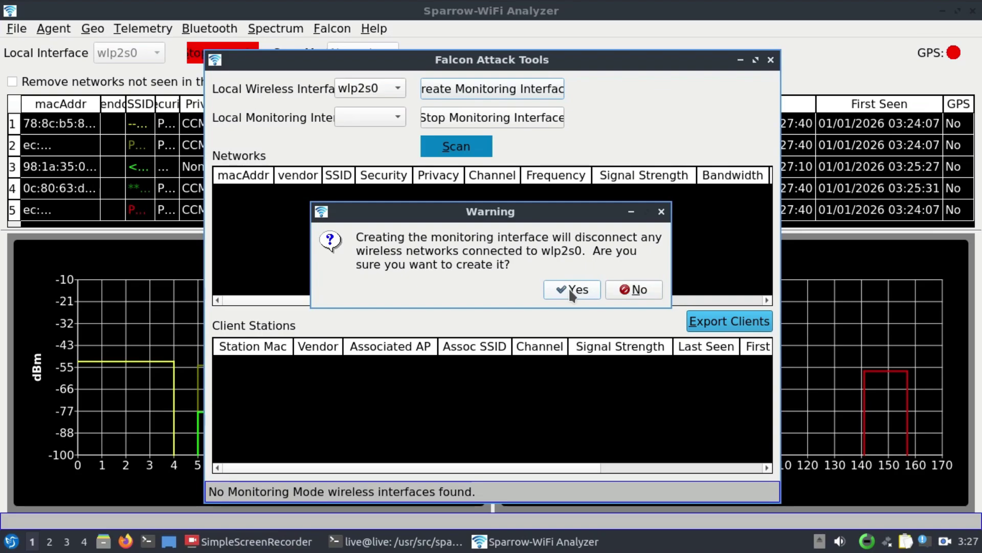
Create a monitoring interface from wlp2s0 in Falcon Attack Tools, accepting that its wireless networks get disconnected
{"action": "left_click", "coordinate": [569, 287]}
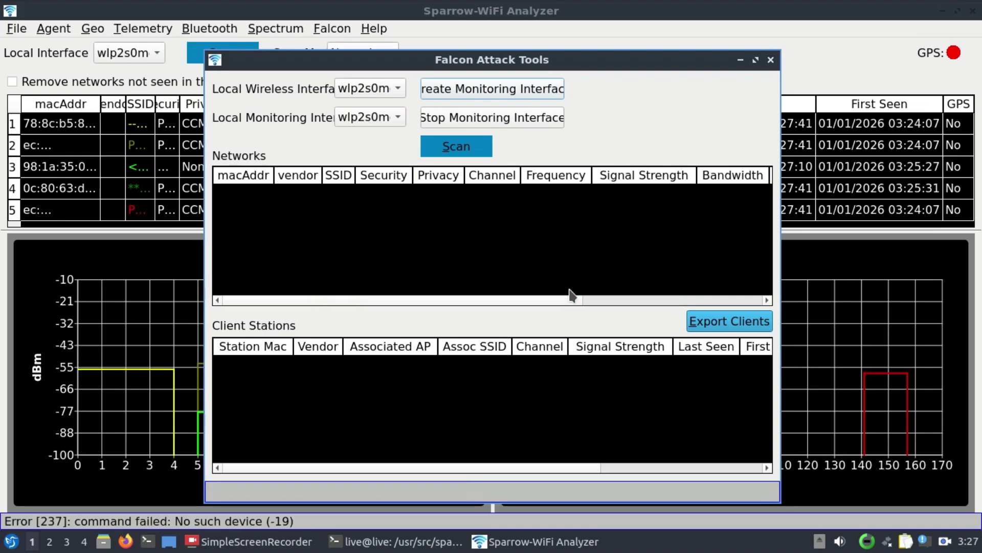
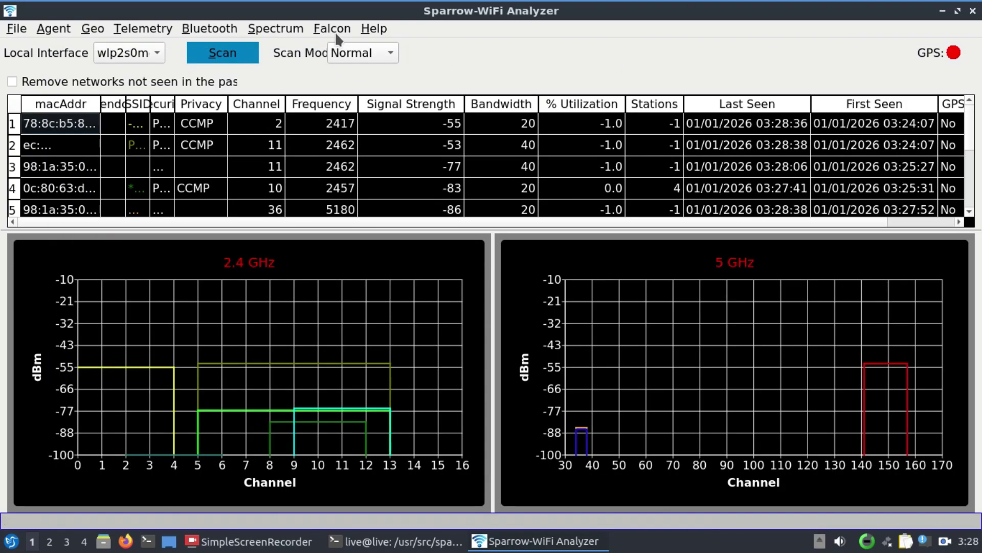
{"action": "left_click", "coordinate": [287, 30]}
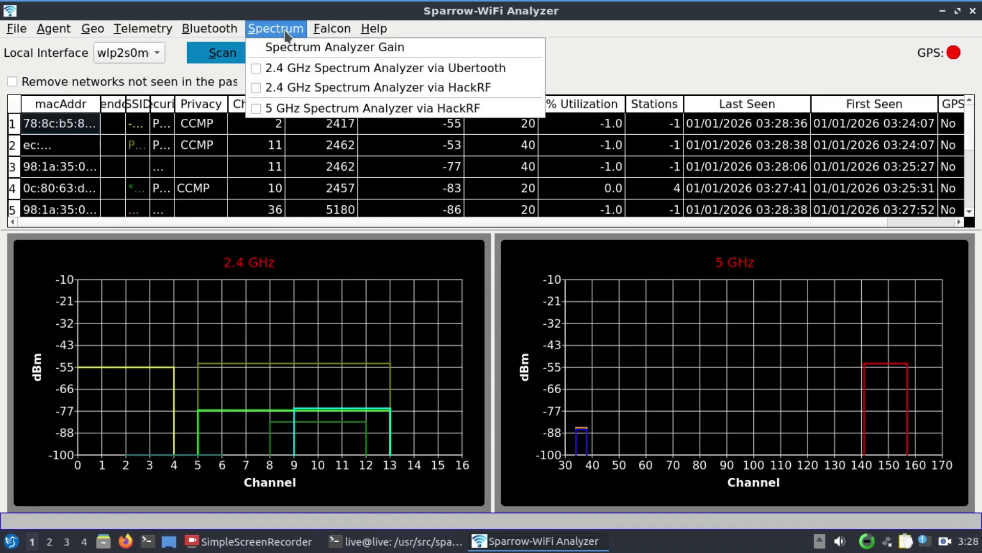
{"action": "left_click", "coordinate": [521, 44]}
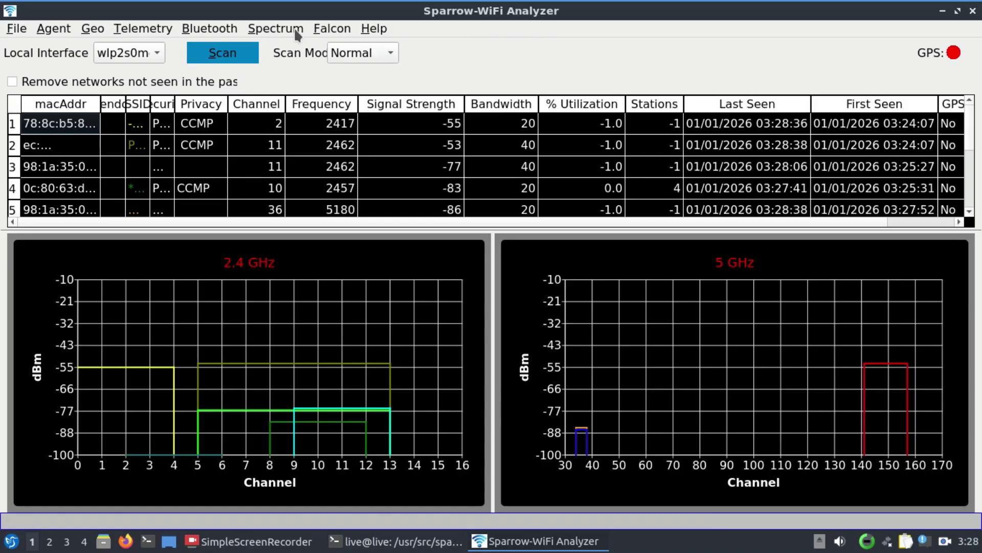
Open Bluetooth Discovery and start a scan with the LE Advertisement Discovery type
{"action": "left_click", "coordinate": [228, 32]}
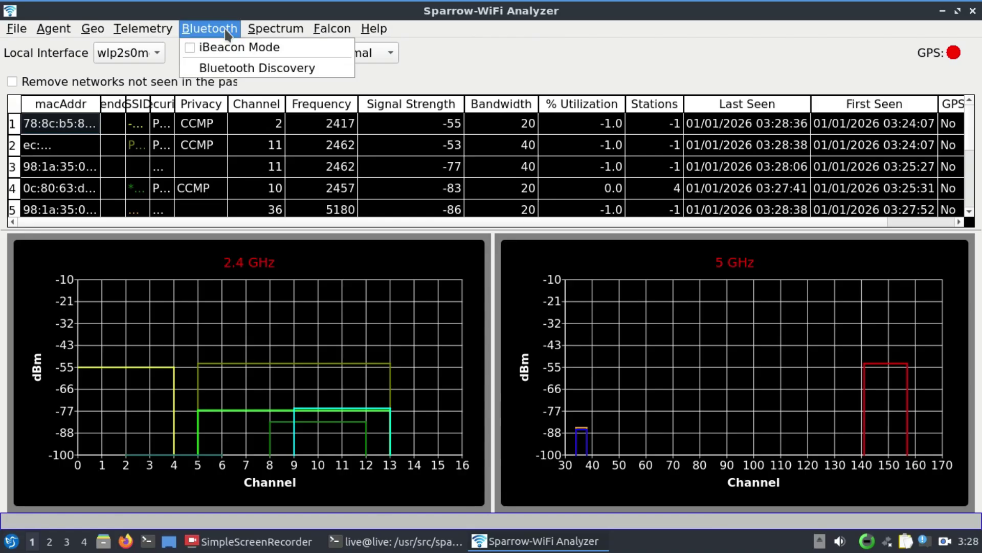
{"action": "left_click", "coordinate": [238, 72]}
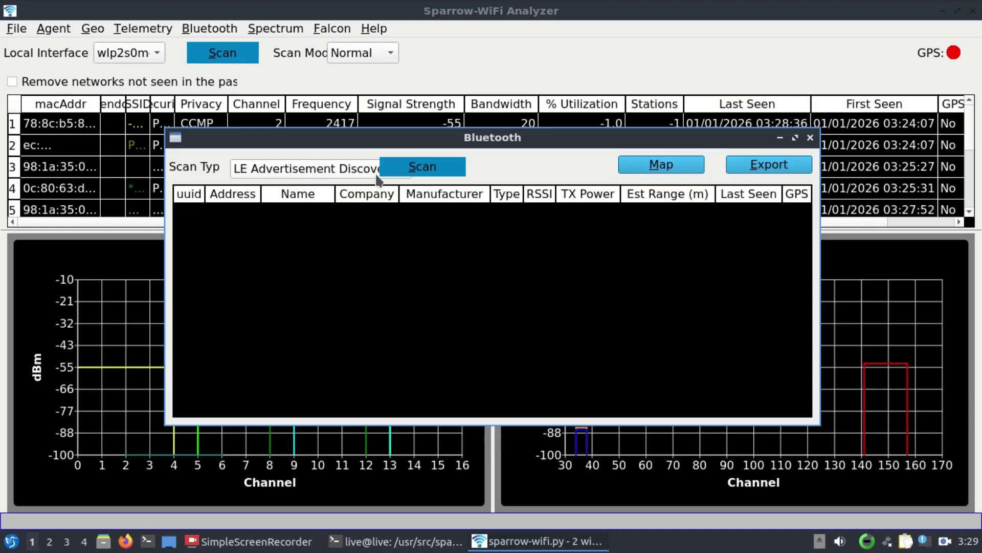
{"action": "left_click", "coordinate": [448, 167]}
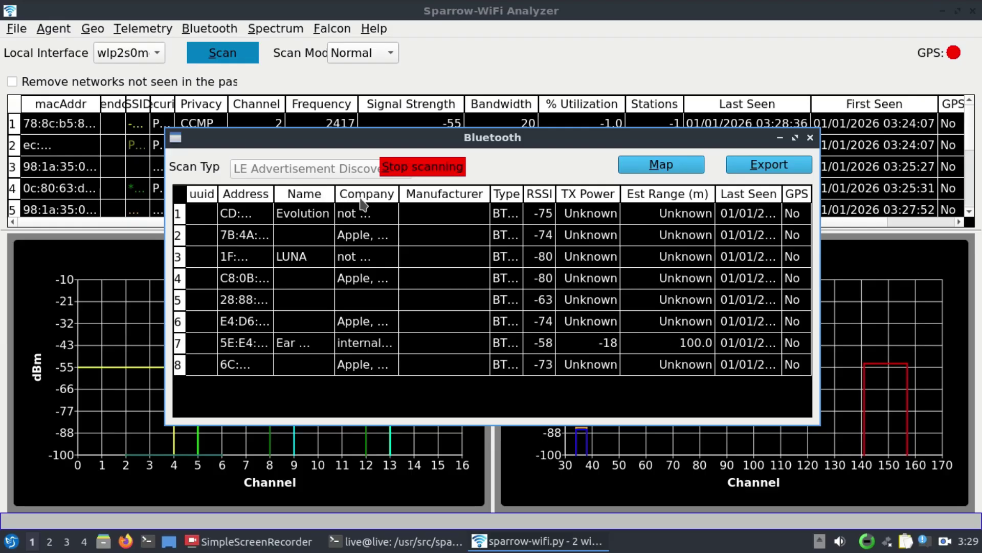
Widen the Company column of the Bluetooth device table and narrow the Manufacturer and Address columns so company and device names are readable
{"action": "left_click_drag", "start_coordinate": [401, 194], "coordinate": [472, 214]}
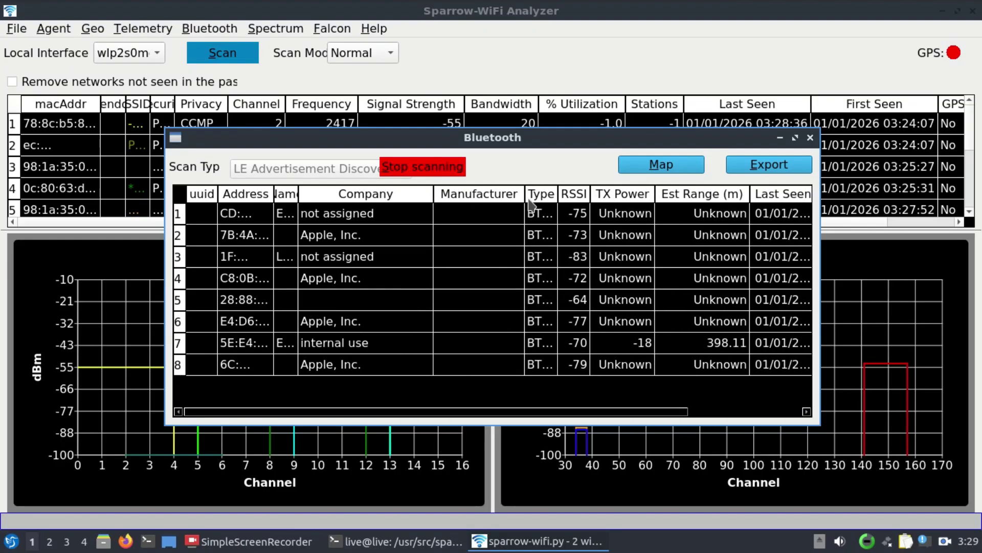
{"action": "left_click_drag", "start_coordinate": [533, 197], "coordinate": [459, 197]}
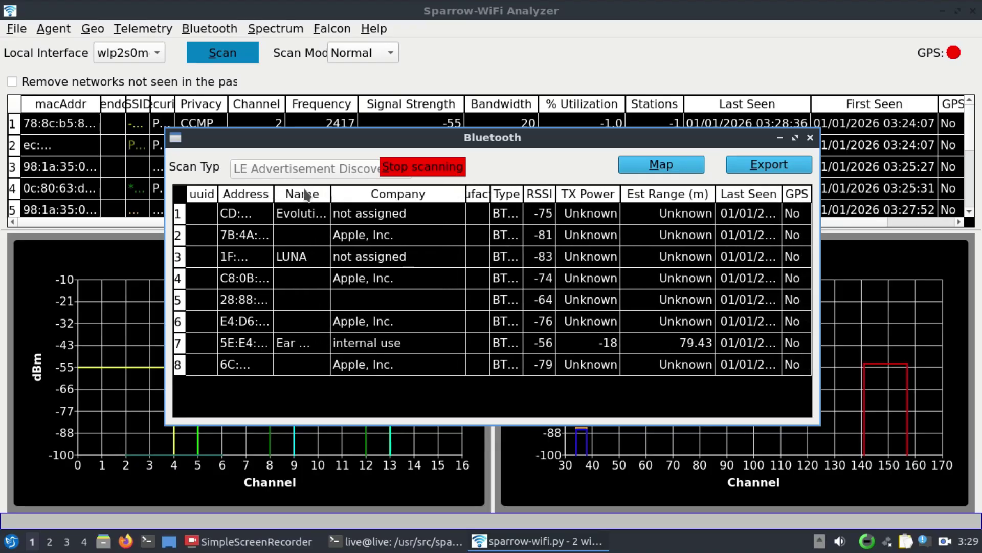
{"action": "left_click_drag", "start_coordinate": [273, 185], "coordinate": [249, 194]}
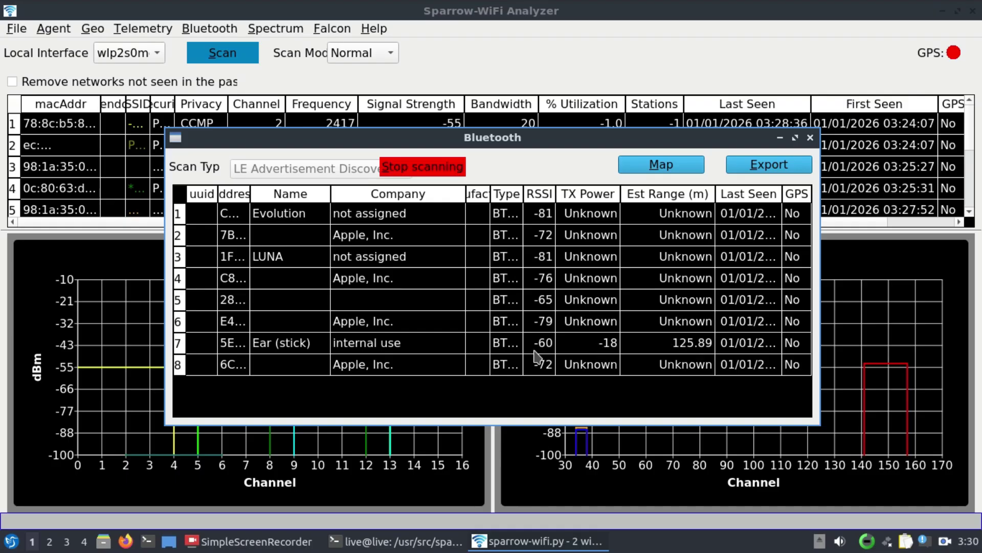
Widen the Type, Address and Name columns of the Bluetooth device table and shrink the Company and Manufacturer columns
{"action": "left_click_drag", "start_coordinate": [523, 190], "coordinate": [638, 195]}
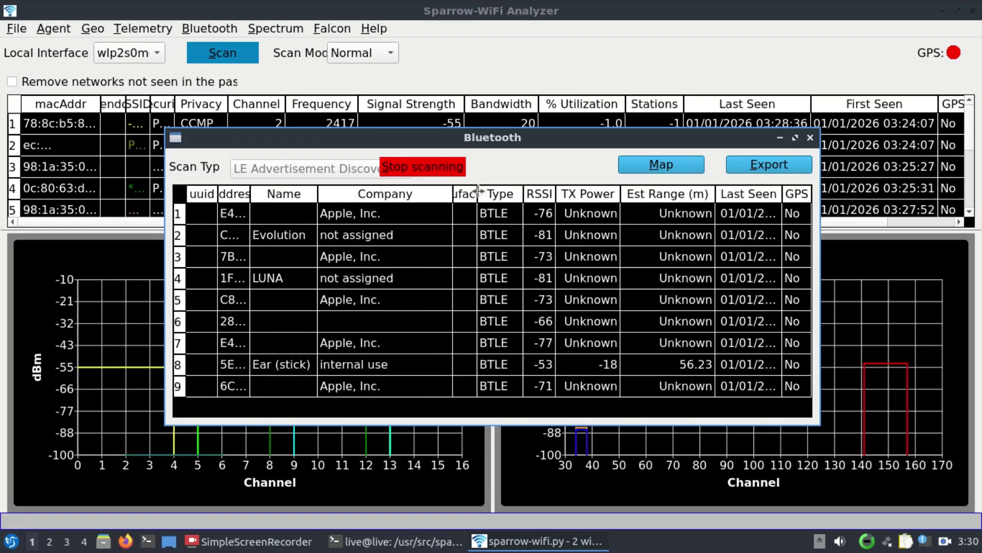
{"action": "left_click_drag", "start_coordinate": [479, 193], "coordinate": [561, 217]}
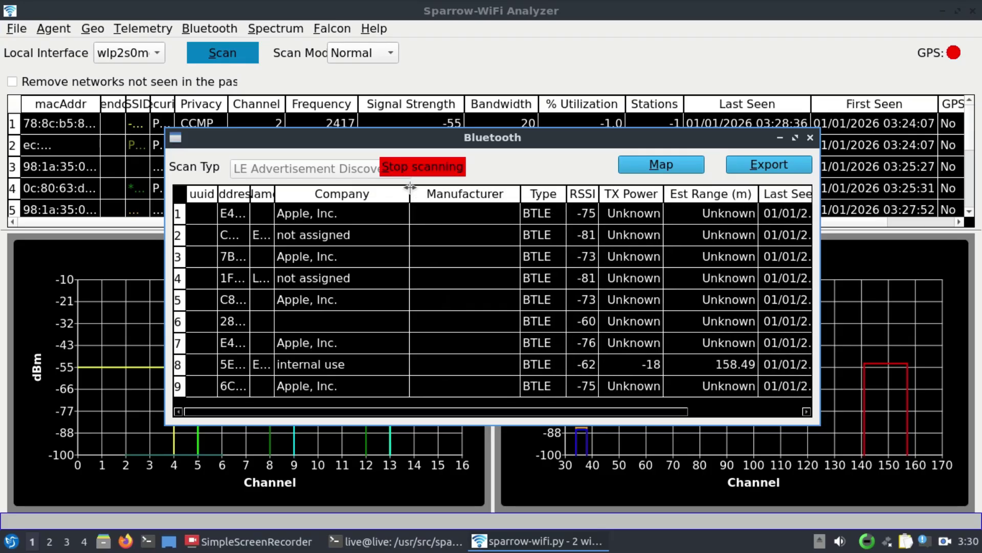
{"action": "left_click_drag", "start_coordinate": [410, 194], "coordinate": [450, 215]}
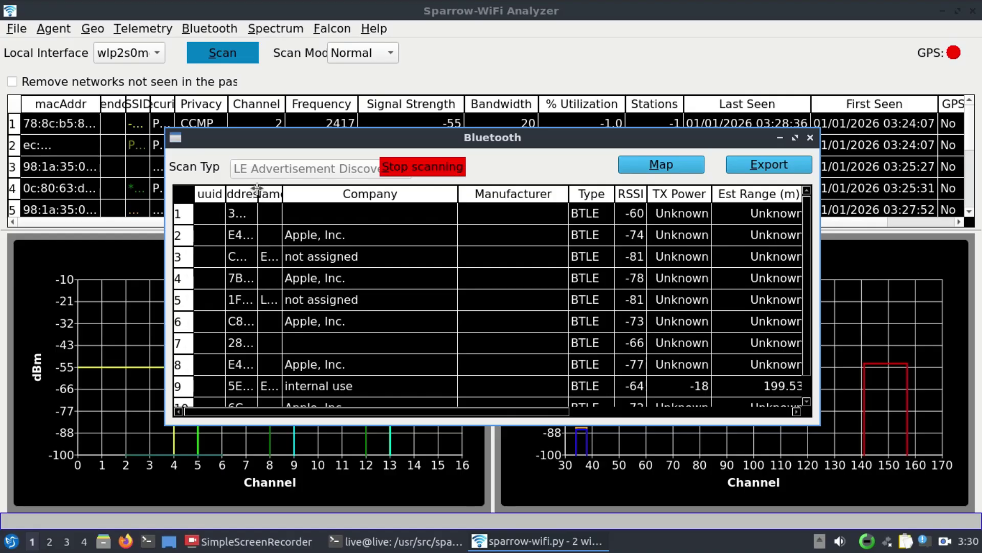
{"action": "left_click_drag", "start_coordinate": [251, 193], "coordinate": [276, 209]}
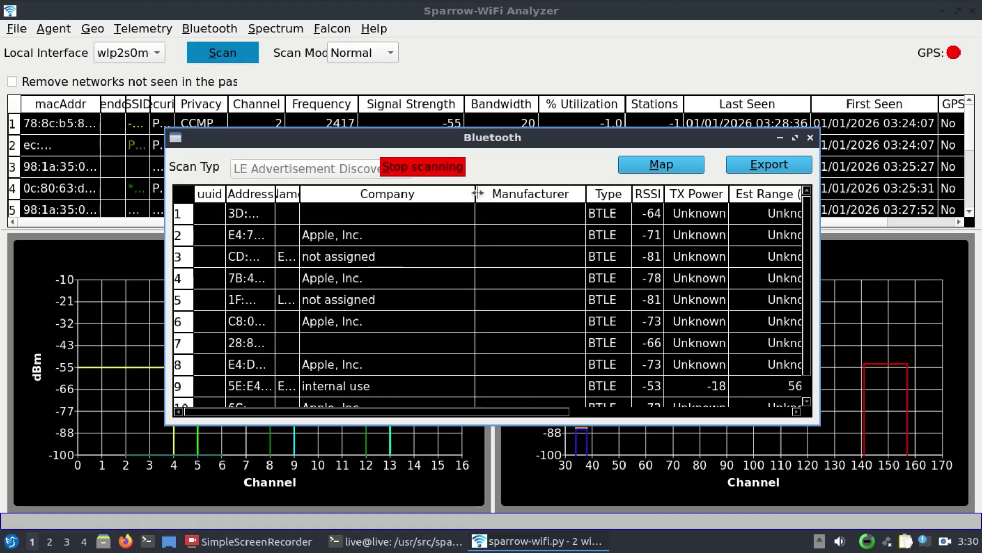
{"action": "left_click_drag", "start_coordinate": [475, 194], "coordinate": [317, 187]}
{"action": "left_click_drag", "start_coordinate": [466, 193], "coordinate": [391, 196]}
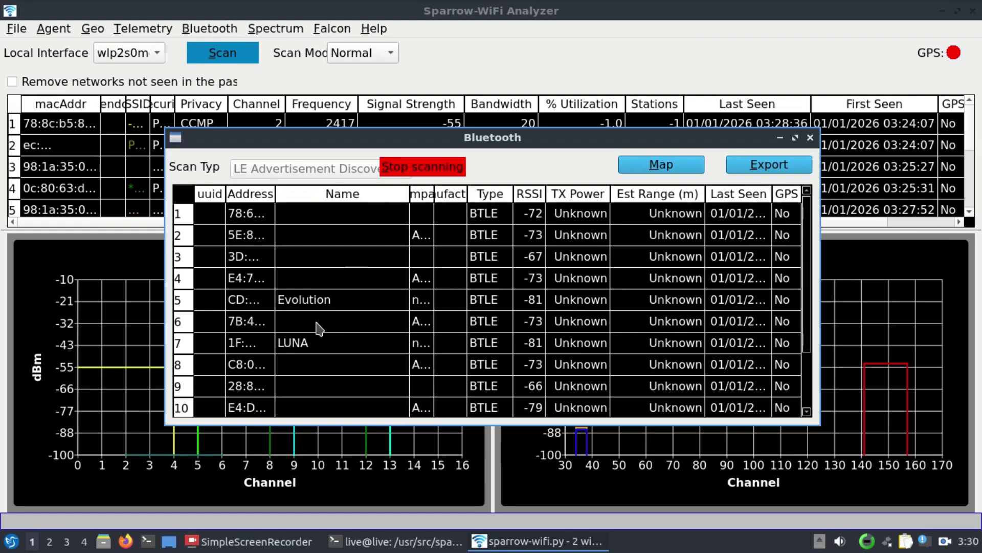
Select the Ear (stick) device in the Bluetooth results to inspect its entry, and close the Bluetooth window
{"action": "scroll", "coordinate": [330, 349], "scroll_direction": "down", "scroll_amount": 1}
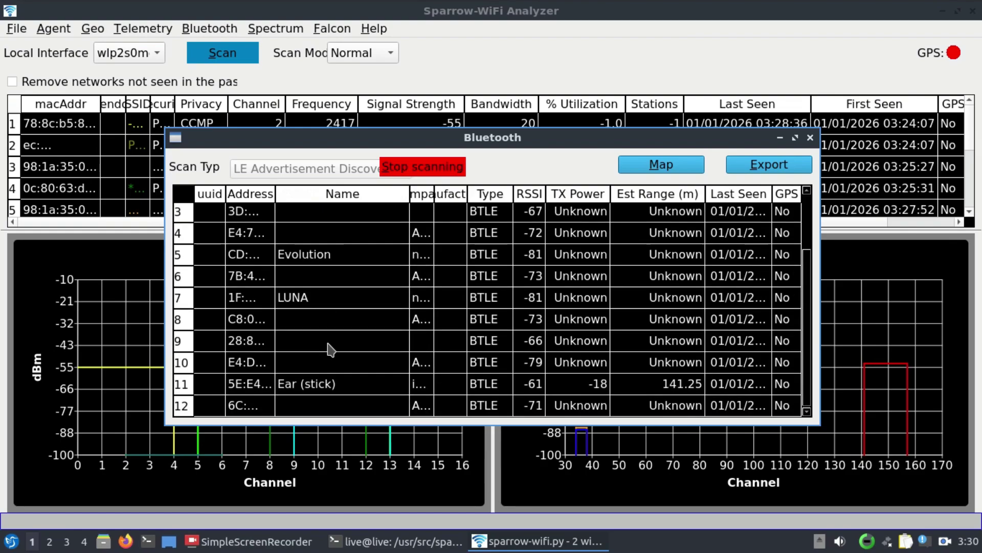
{"action": "left_click", "coordinate": [306, 385]}
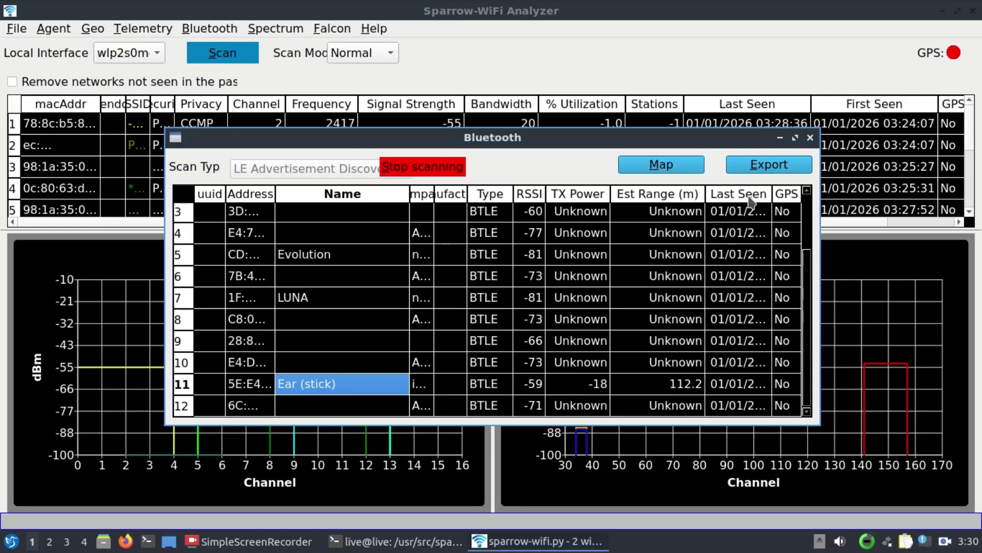
{"action": "left_click", "coordinate": [810, 138]}
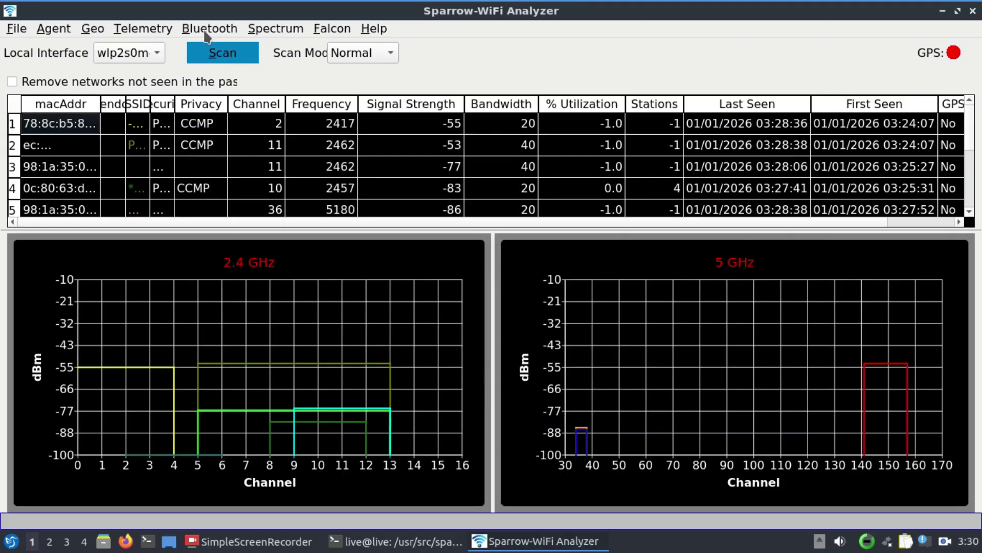
Switch the Wi-Fi scan mode to Hunt and set the hunt channel to 11
{"action": "left_click", "coordinate": [374, 57]}
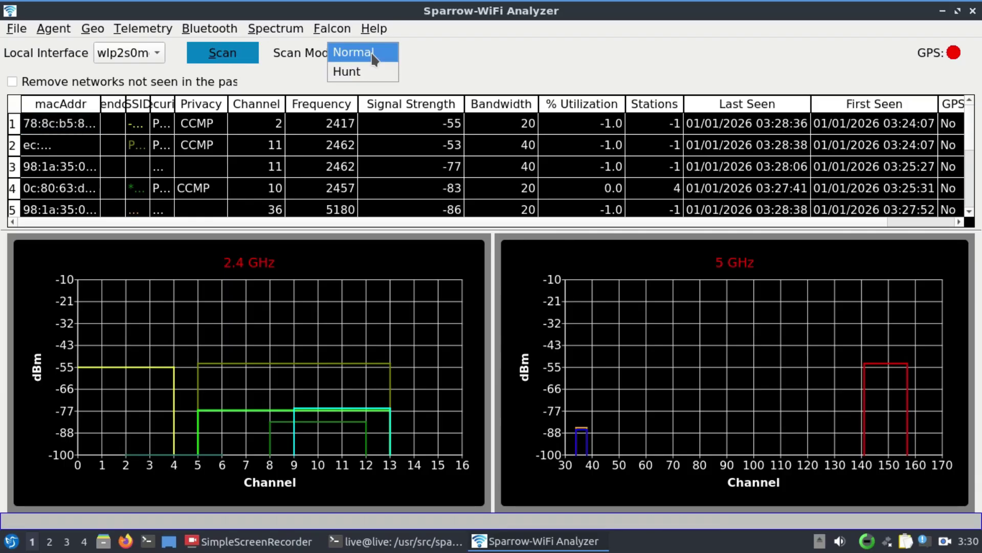
{"action": "left_click", "coordinate": [355, 74]}
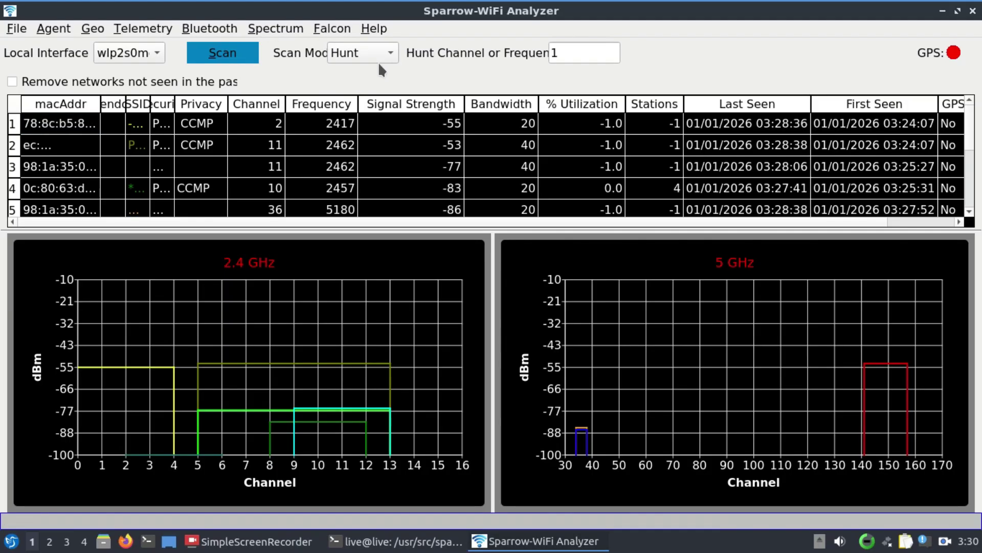
{"action": "left_click", "coordinate": [579, 45]}
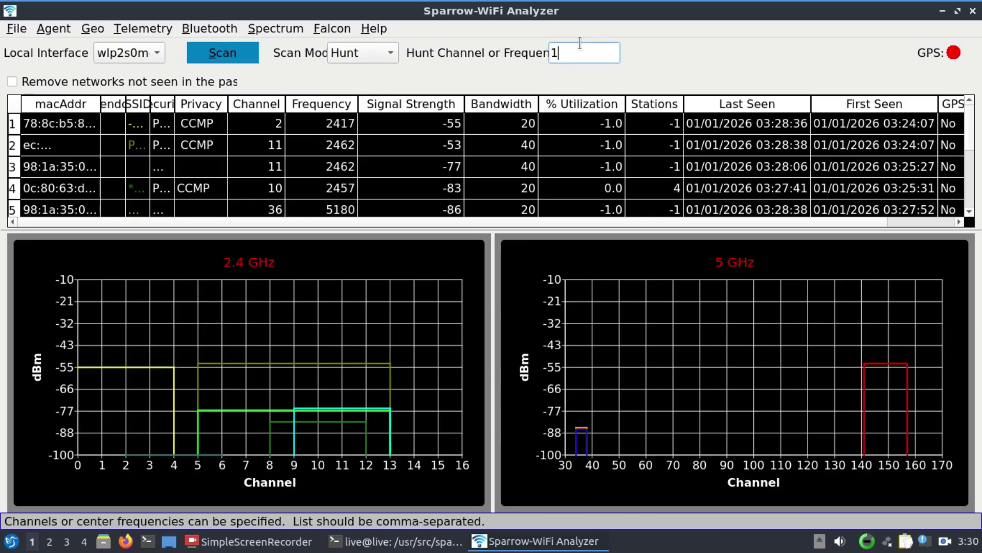
{"action": "type", "text": "1"}
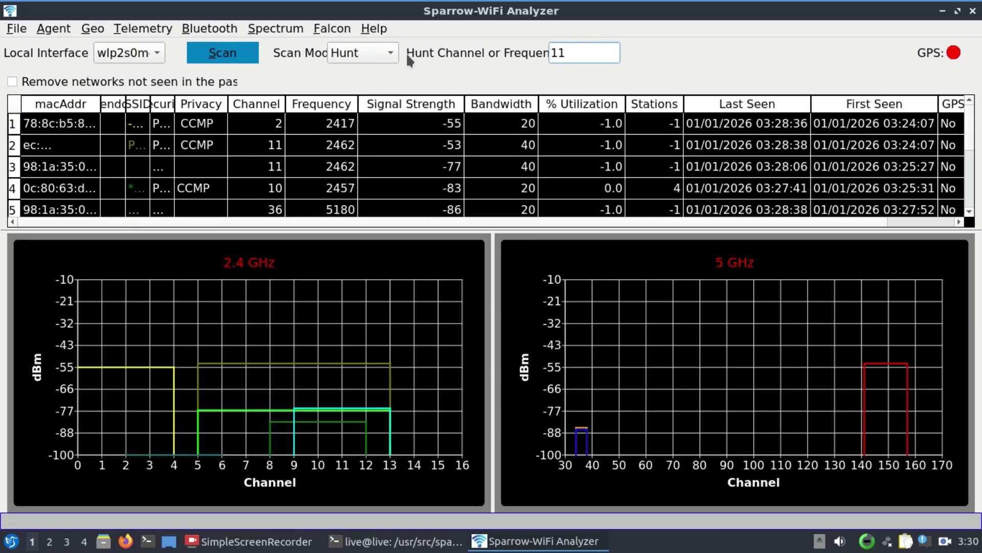
Return the scan mode to Normal and enable the 2.4 GHz spectrum analyzer via HackRF
{"action": "left_click", "coordinate": [382, 57]}
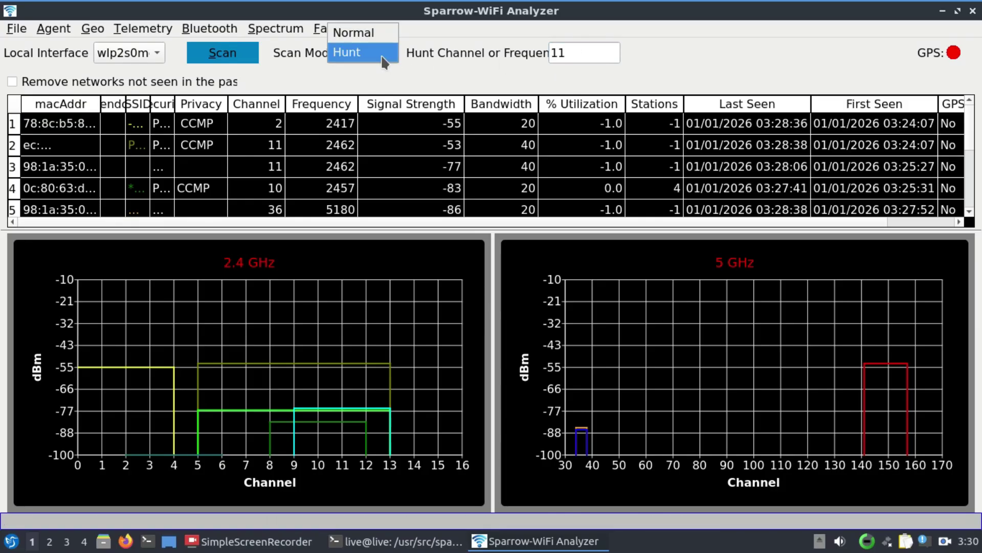
{"action": "left_click", "coordinate": [357, 33]}
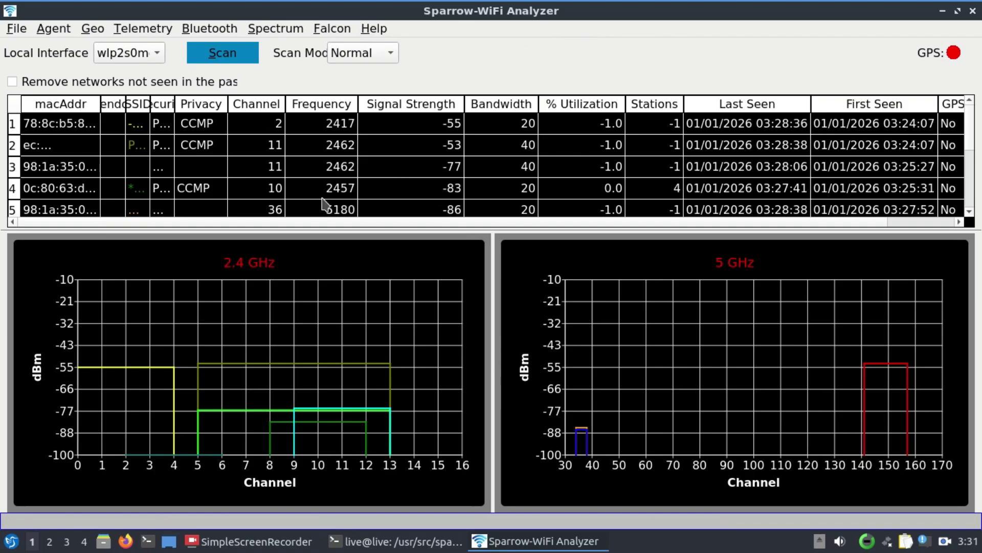
{"action": "left_click", "coordinate": [276, 28]}
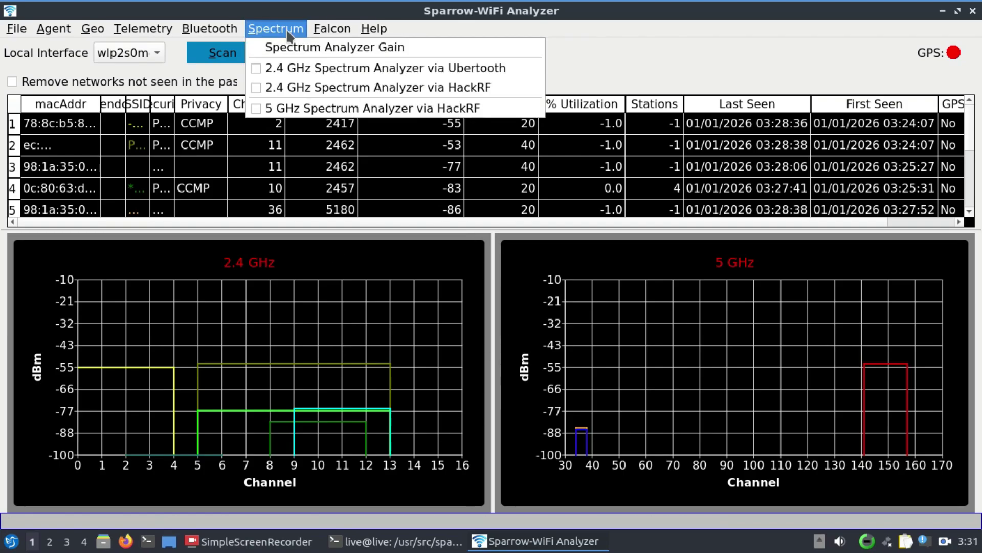
{"action": "left_click", "coordinate": [305, 89]}
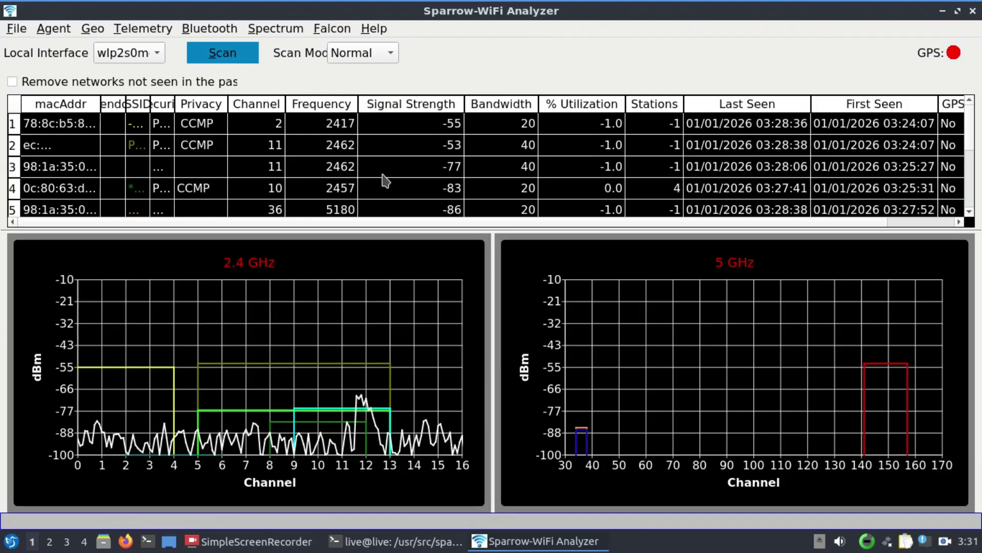